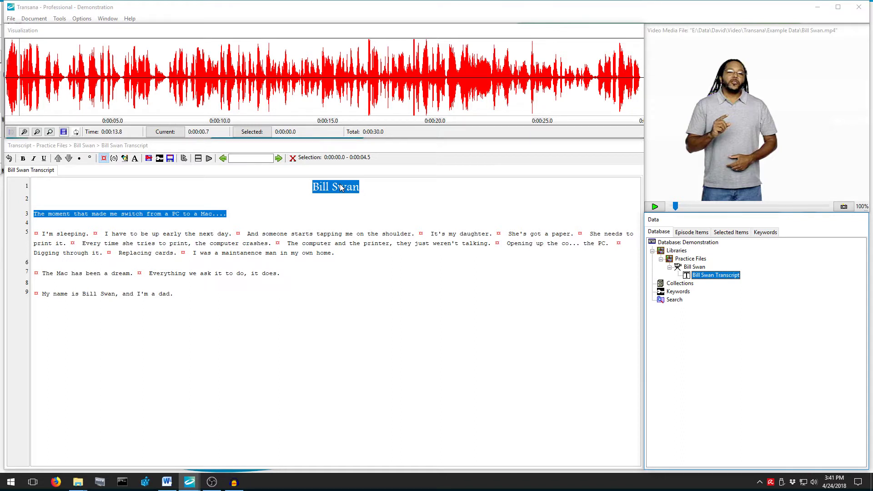
Create a new Participants keyword group under Keywords.
left_click(683, 293)
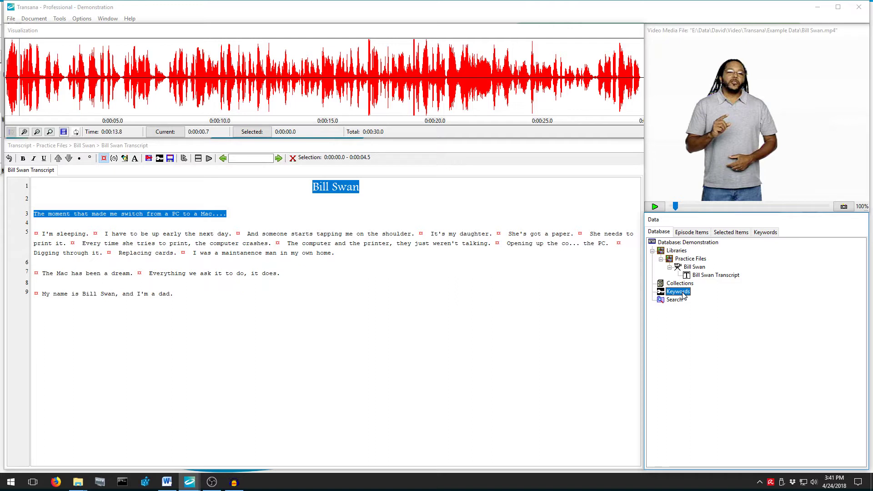
right_click(684, 296)
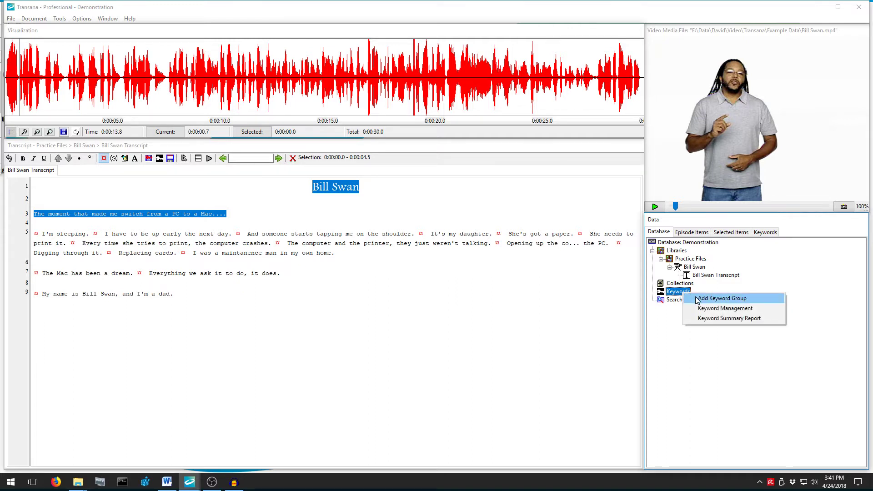
left_click(697, 298)
type("P")
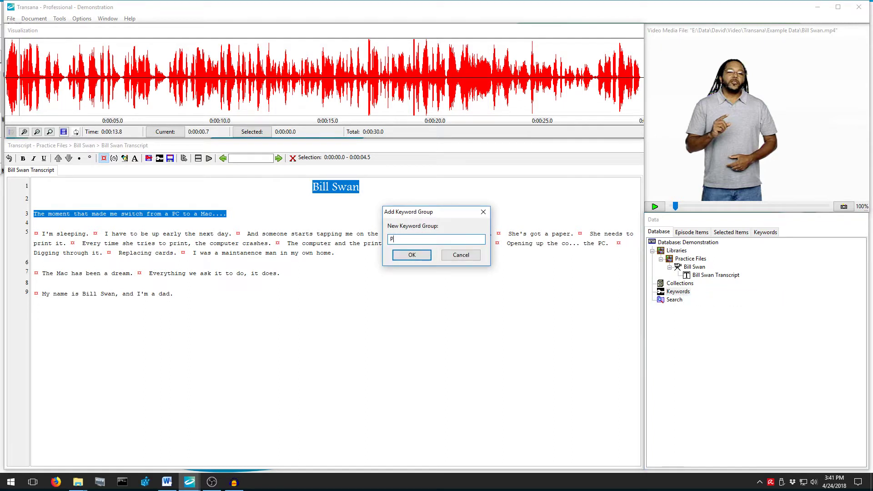
type("articipants")
key("Return")
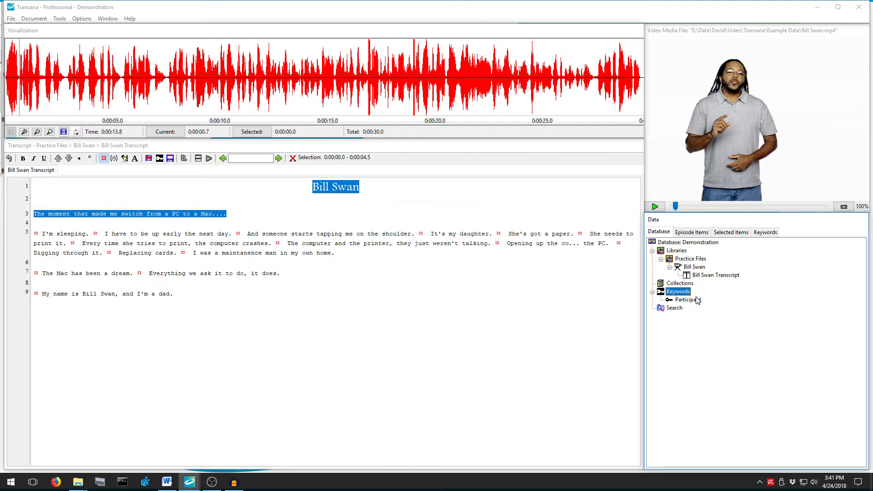
Add the interviewee's keyword to the group, defined by their full name, with Green Blue colour.
right_click(696, 301)
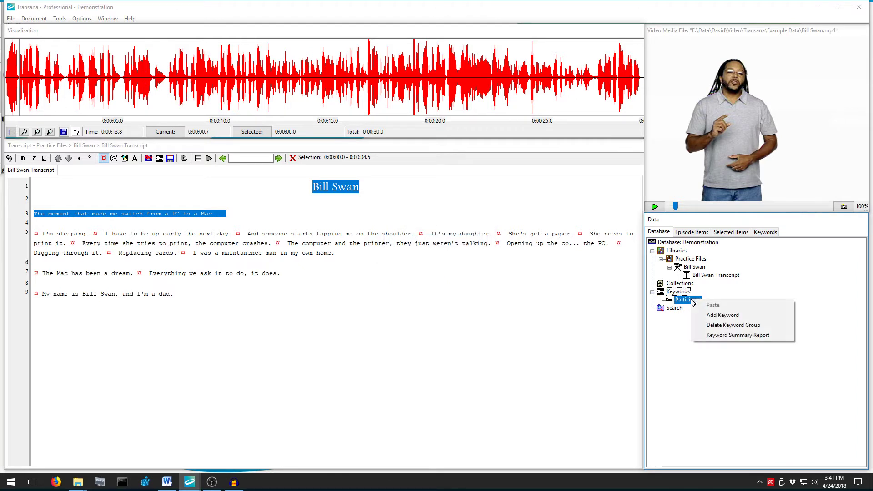
left_click(711, 316)
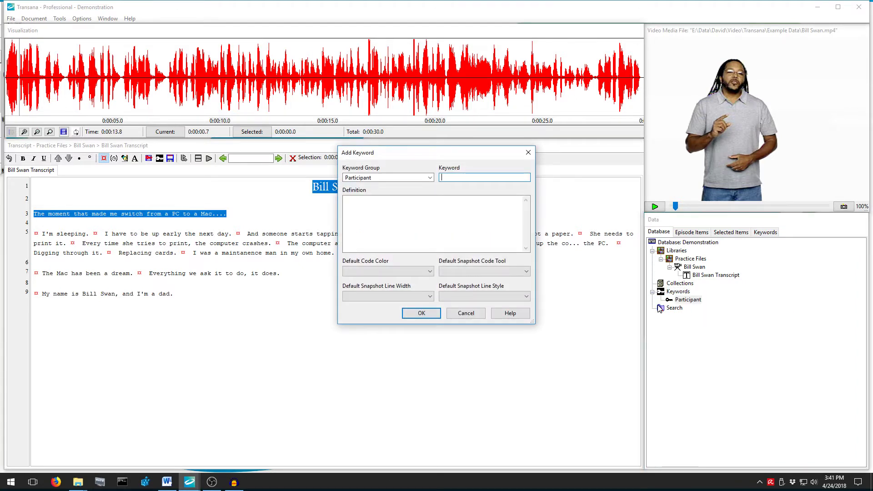
type("Bill")
key("Tab")
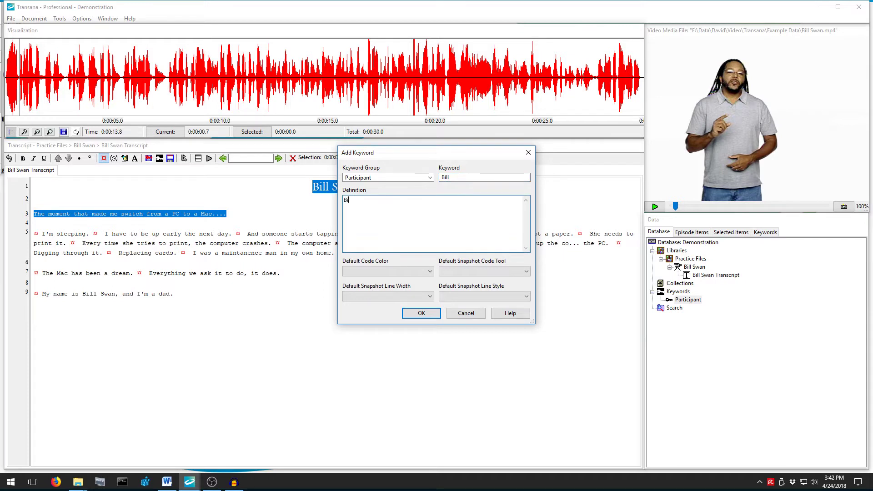
left_click(430, 272)
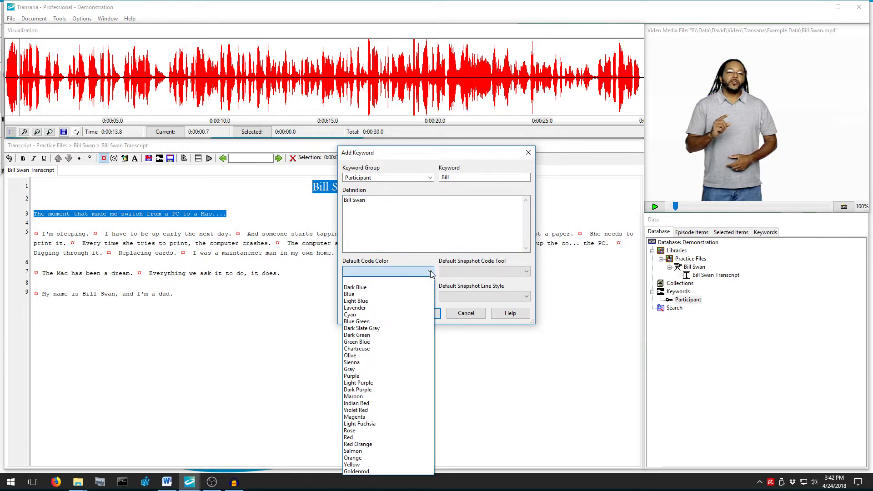
left_click(391, 342)
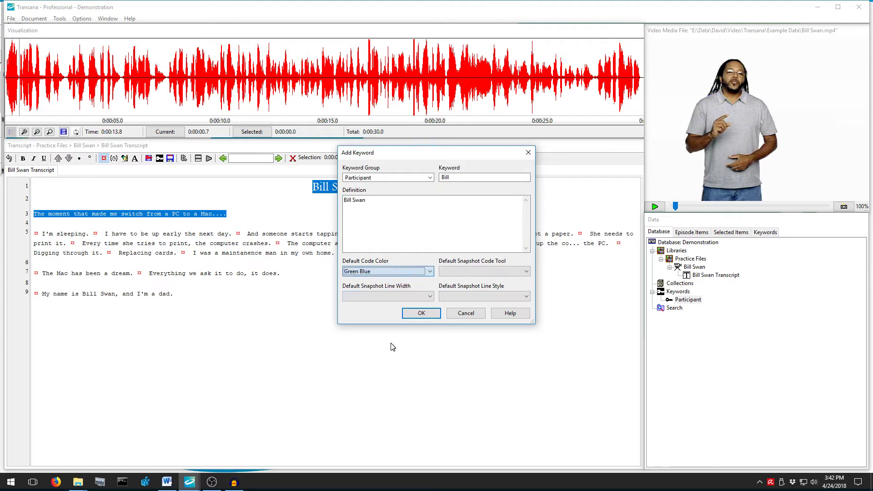
left_click(411, 315)
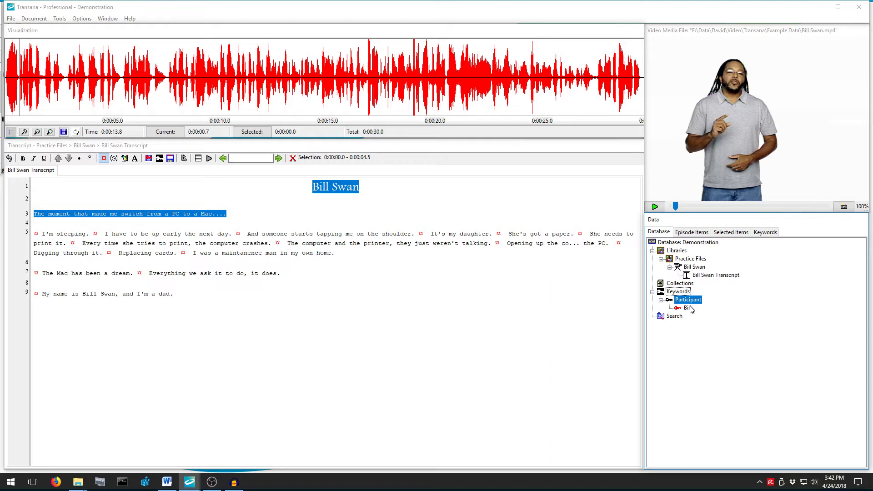
Tag the interview episode with the interviewee's Participant keyword and confirm.
left_click_drag(691, 310, 696, 268)
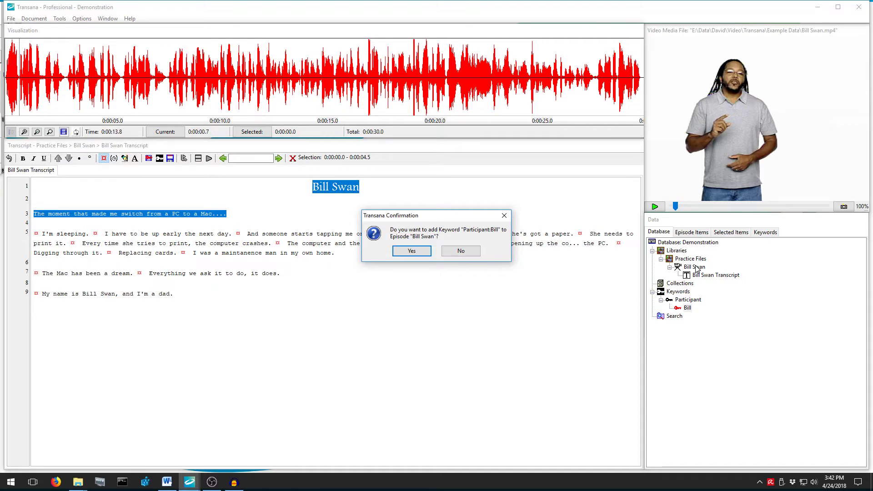
left_click(424, 254)
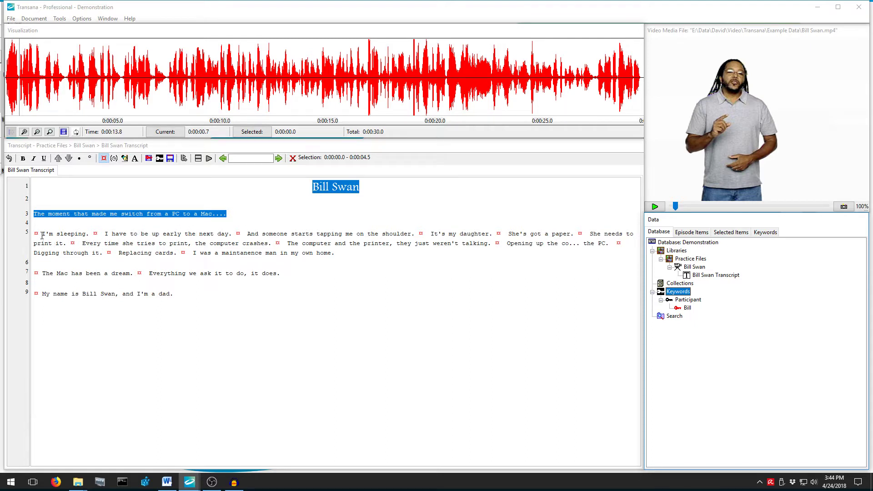
Select line 5 from 'I'm sleeping' to 'print it.' and add an Introduction collection.
left_click_drag(41, 235, 67, 243)
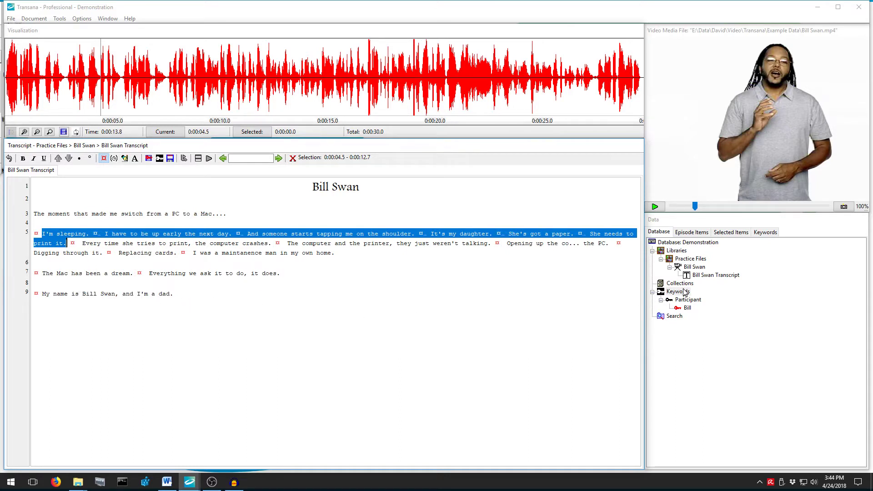
left_click(684, 286)
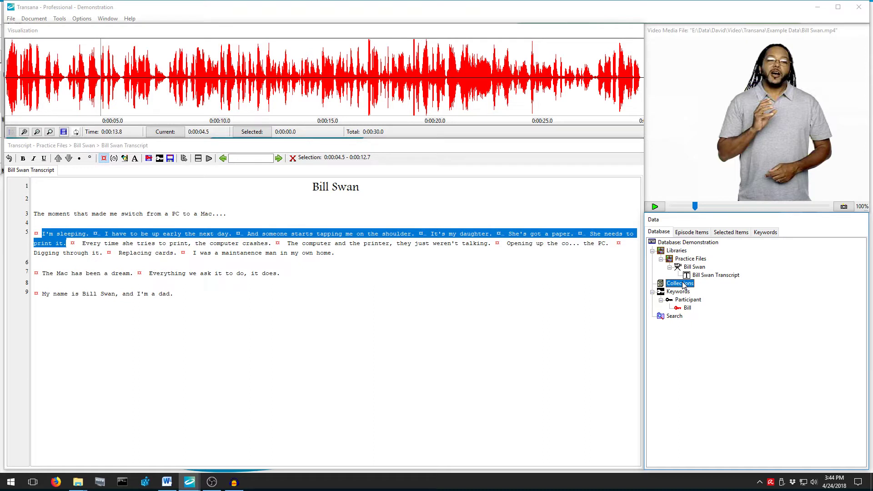
right_click(684, 285)
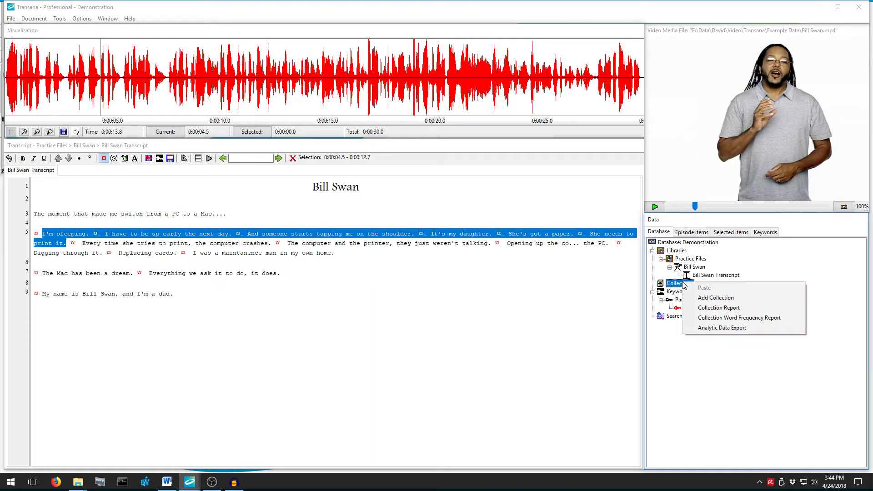
left_click(702, 298)
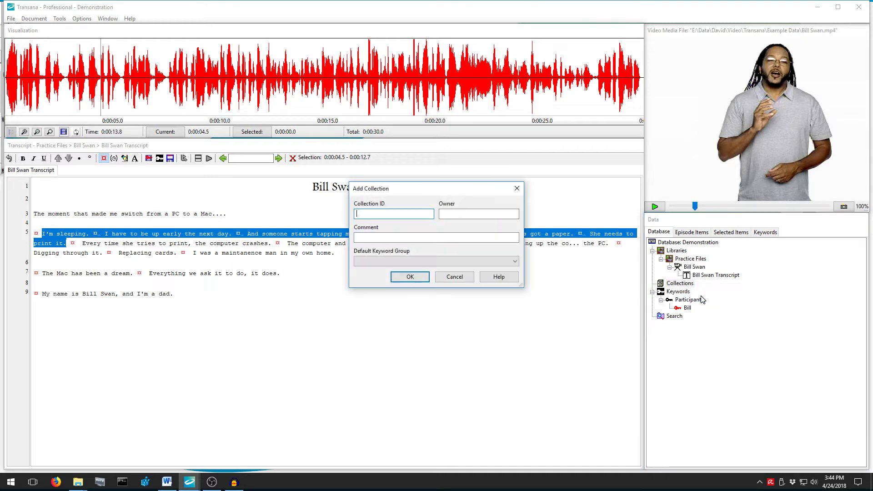
type("Introduction")
key("Return")
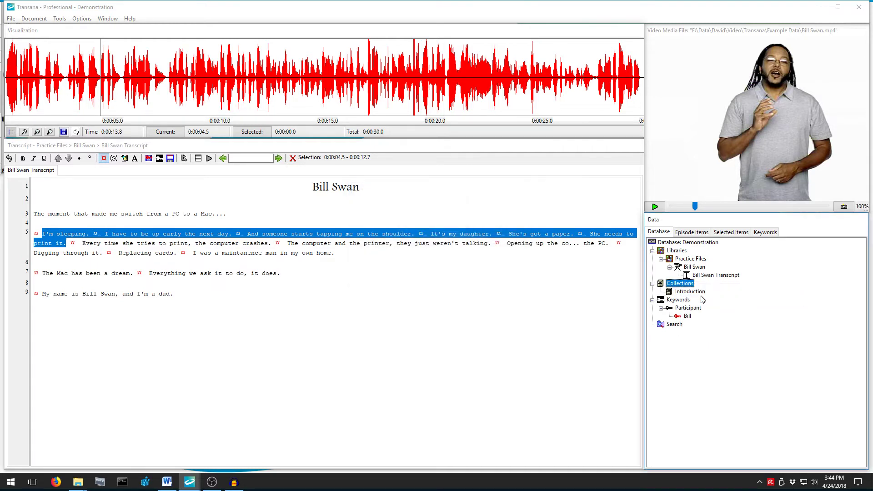
Save the selection as clip 'Daughter needs to print' in Introduction, keeping the participant keyword.
right_click(693, 293)
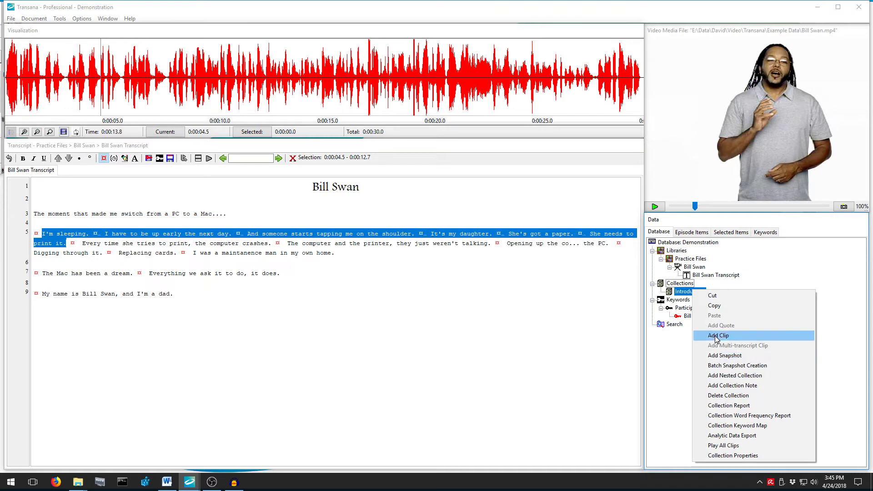
left_click(715, 337)
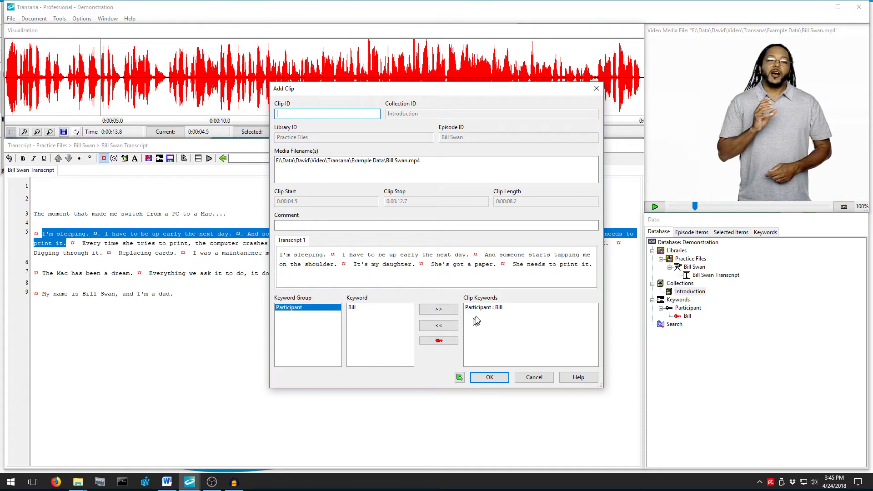
left_click(492, 309)
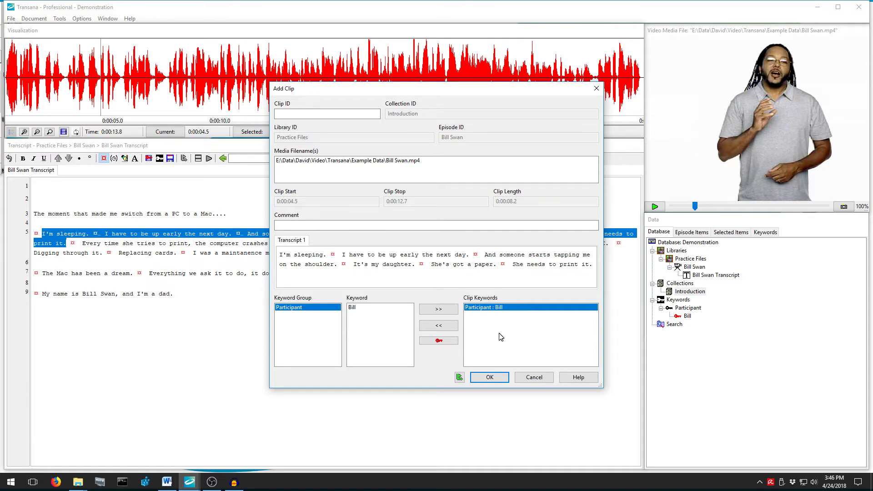
left_click(327, 114)
type("Daughter needs to print")
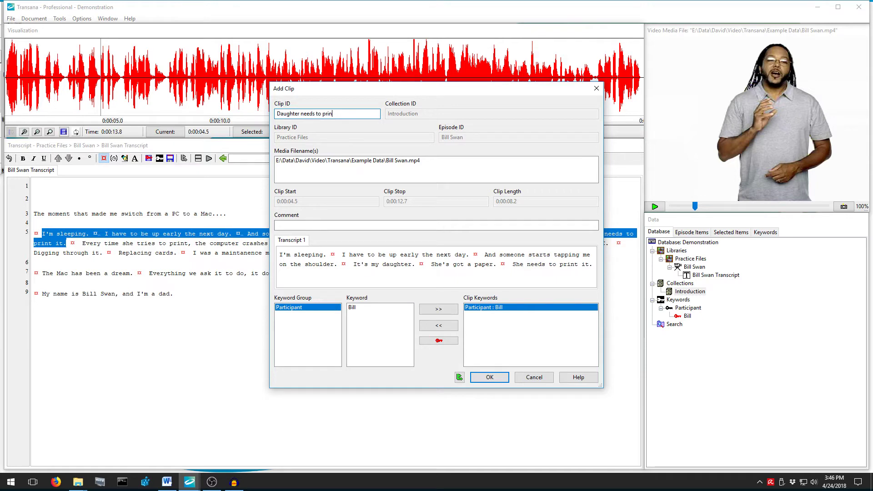
left_click(491, 378)
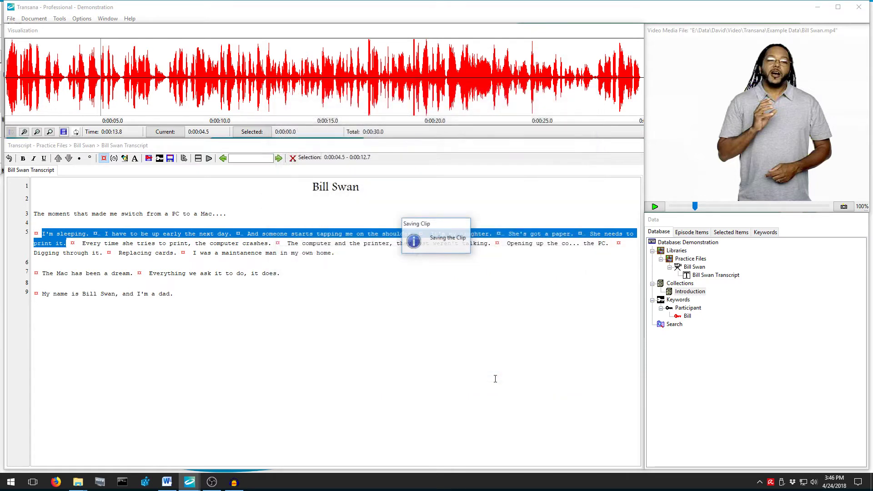
Expand Introduction to check the new clip, then dismiss the menu and clear the selection.
left_click(661, 291)
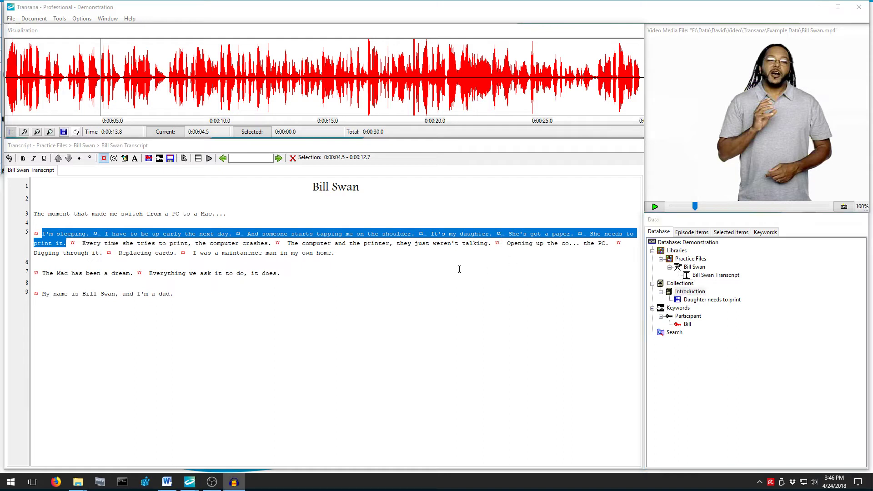
left_click(701, 301)
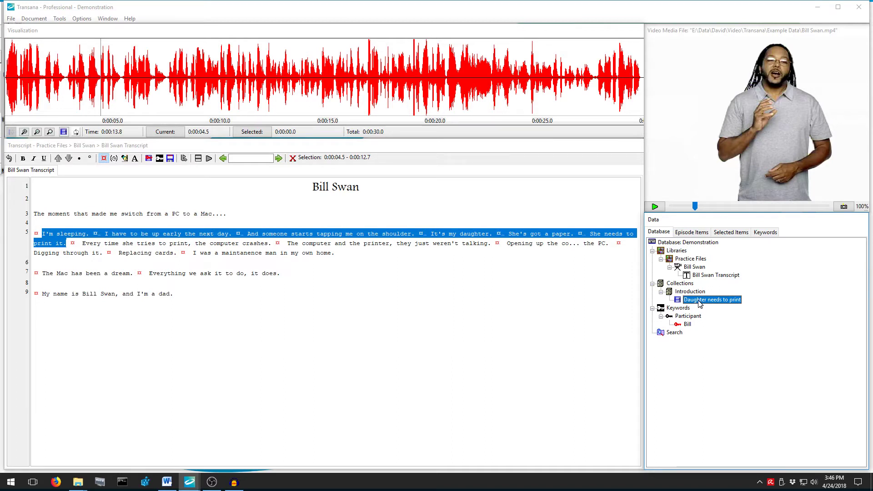
right_click(701, 302)
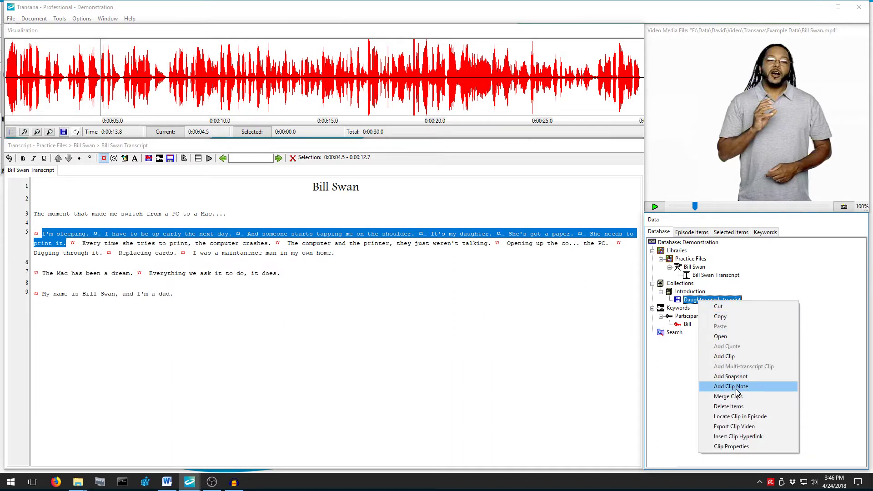
right_click(684, 294)
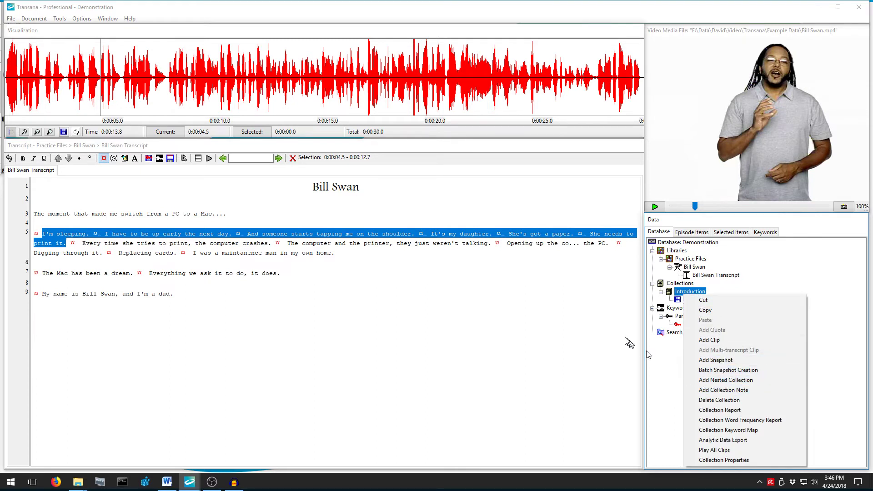
left_click(601, 314)
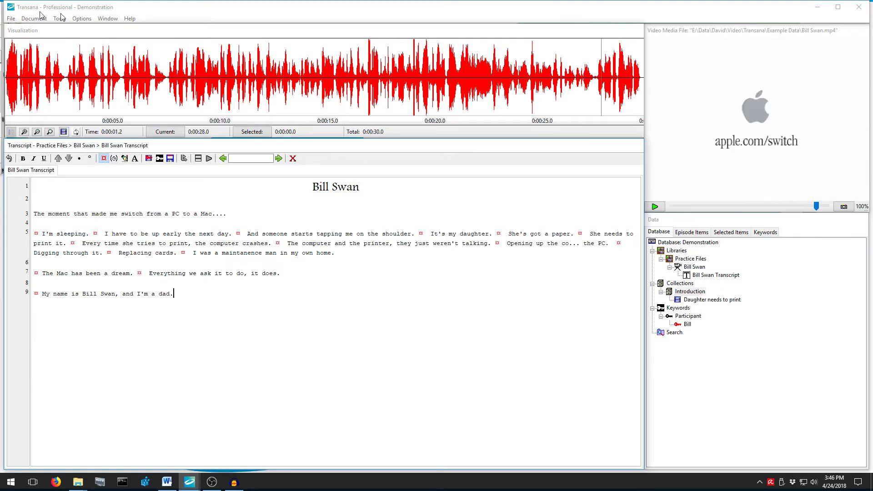
Set Media Visualization Style to Keyword and select 'Every time she tries to print' through 'my own home.'.
left_click(86, 19)
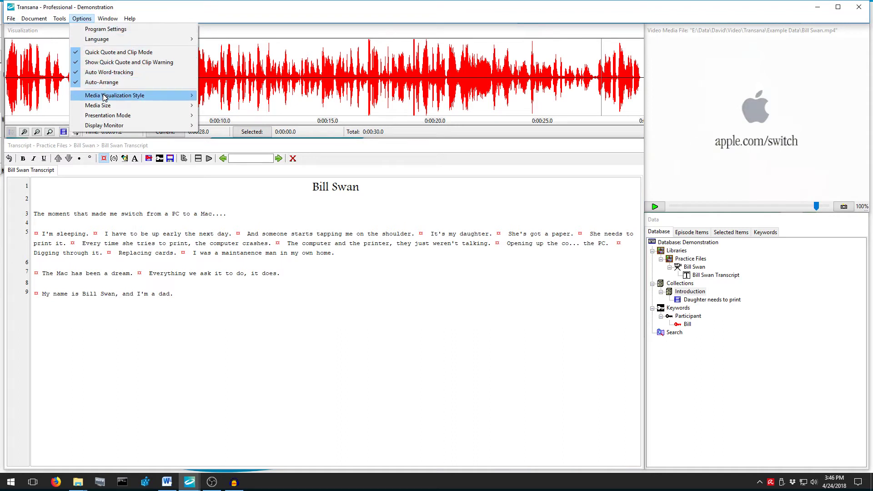
mouse_move(181, 95)
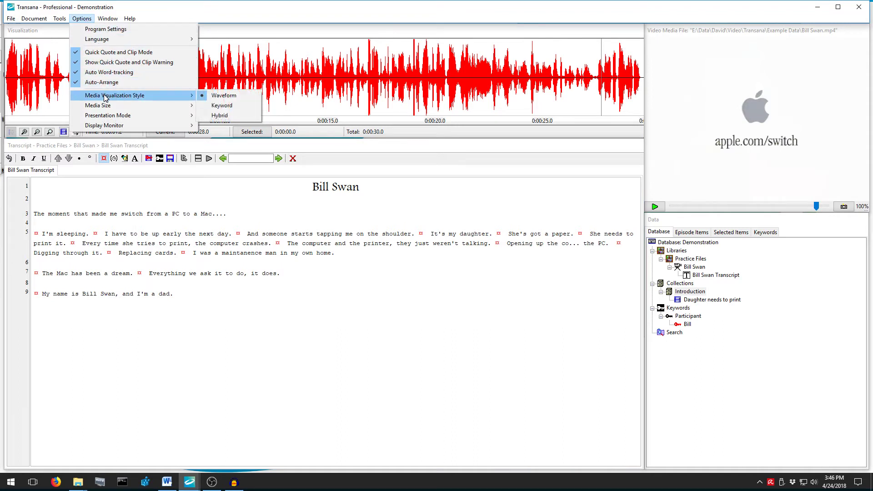
left_click(219, 106)
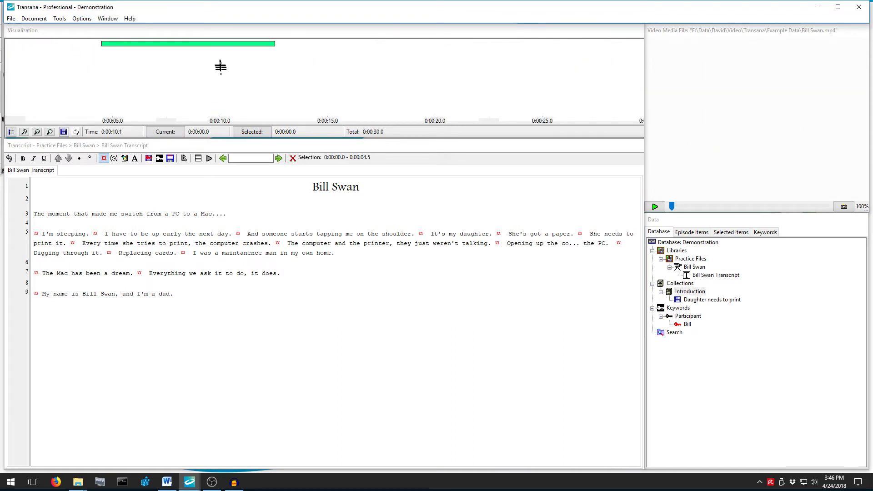
mouse_move(218, 46)
left_click_drag(81, 242, 682, 285)
Add a Problem Statement collection and drag the selected passage onto it as a clip.
right_click(686, 283)
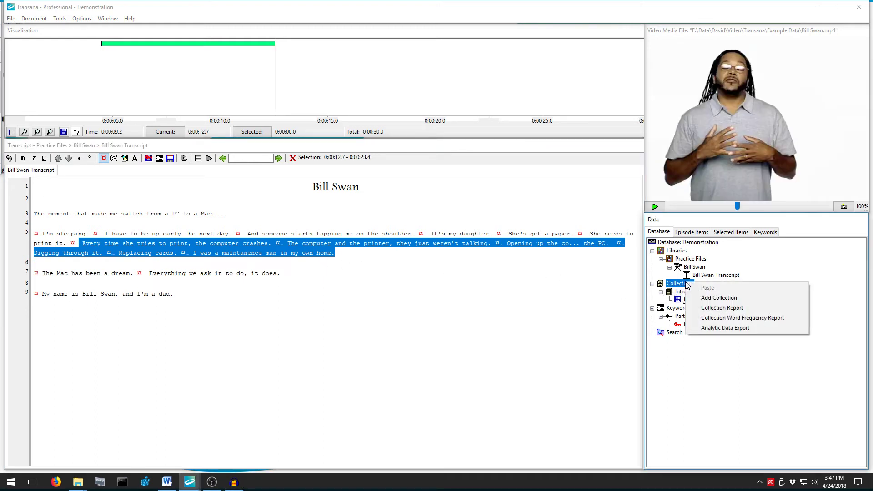
left_click(708, 298)
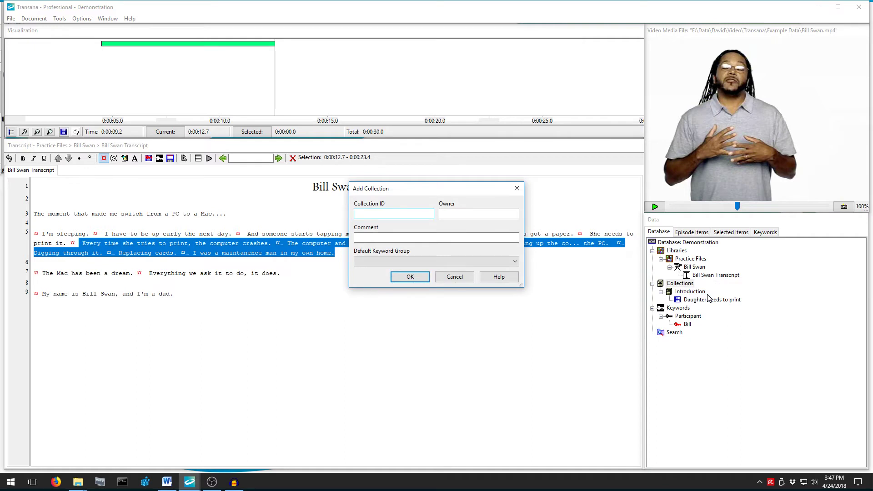
type("Problem Statement")
left_click(410, 278)
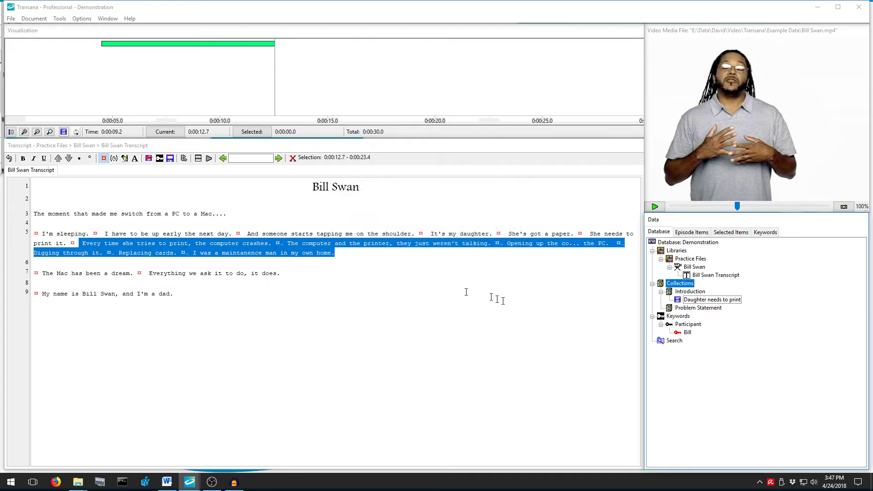
left_click_drag(467, 292, 705, 311)
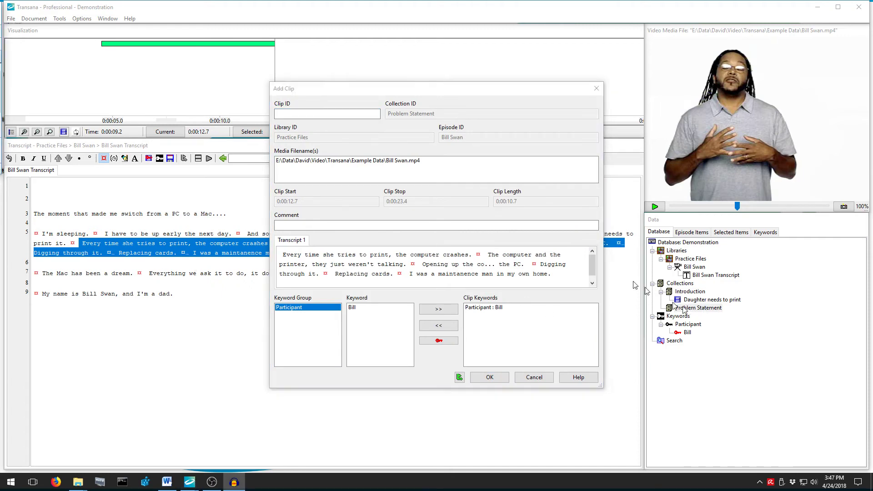
Name the clip 'Hardware Problem' and create a Type of Problem keyword group.
left_click(323, 116)
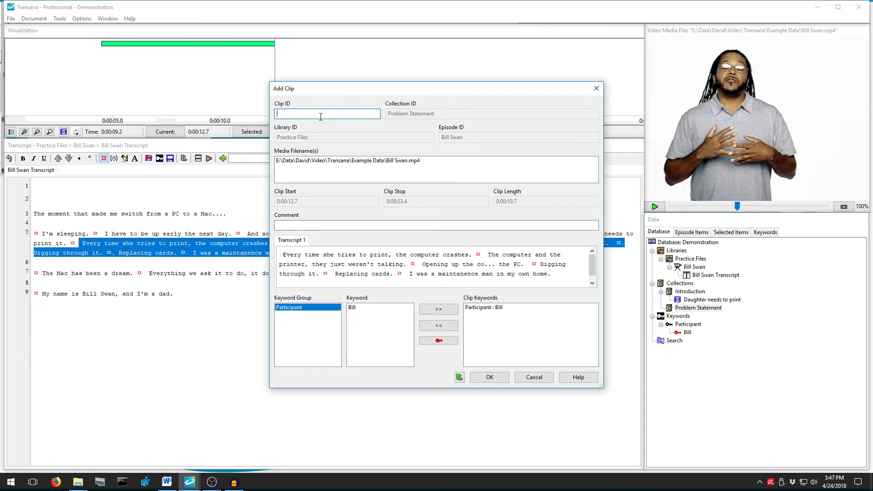
type("Hardware Problem")
left_click(439, 341)
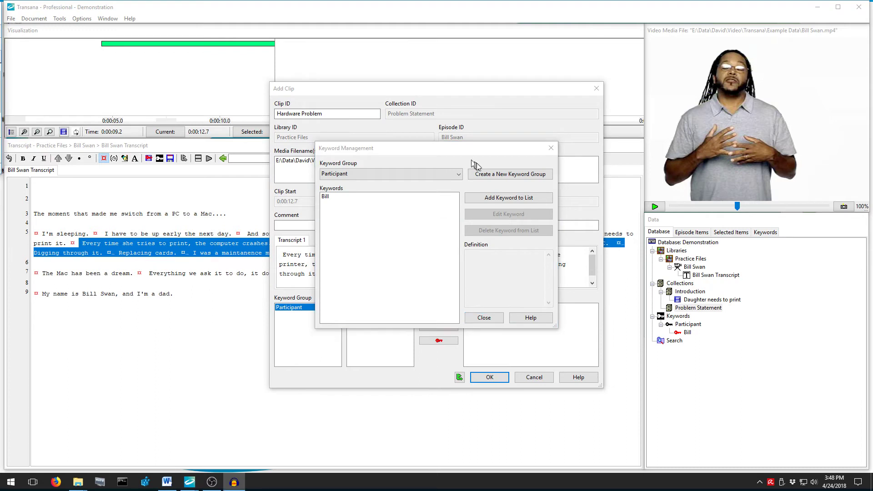
left_click(496, 177)
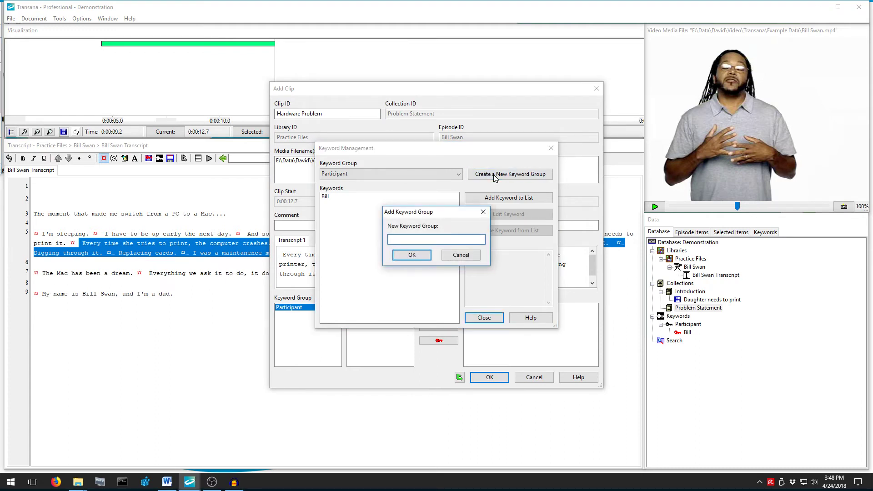
type("Type of Problem")
left_click(411, 256)
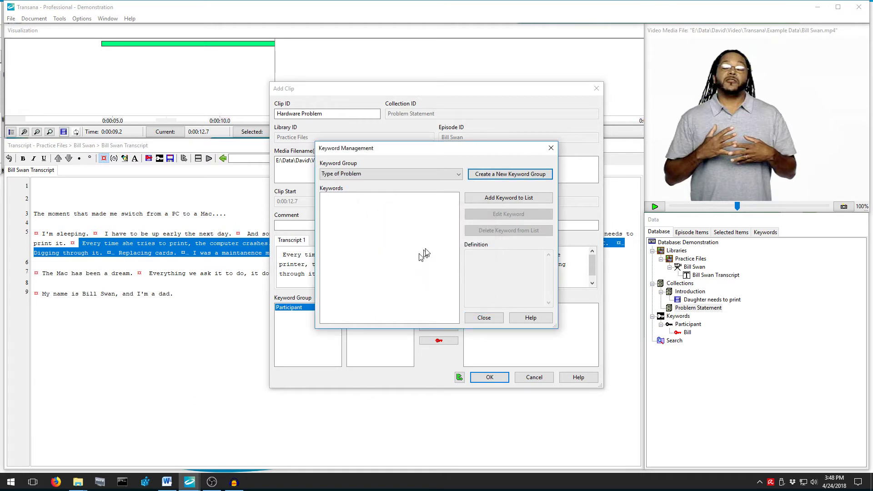
Add keyword Hardware Problem, defined as equipment rather than software failure, coloured Red Orange.
left_click(504, 199)
type("H")
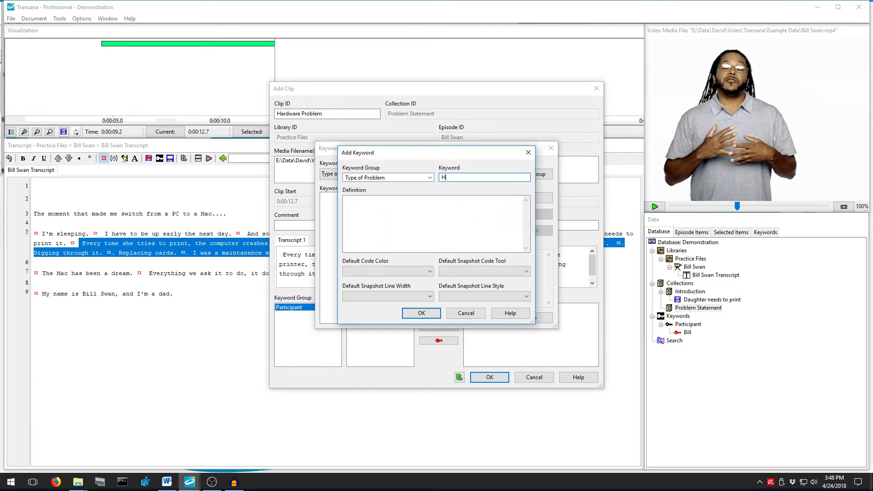
type("ardware Problem")
key("Tab")
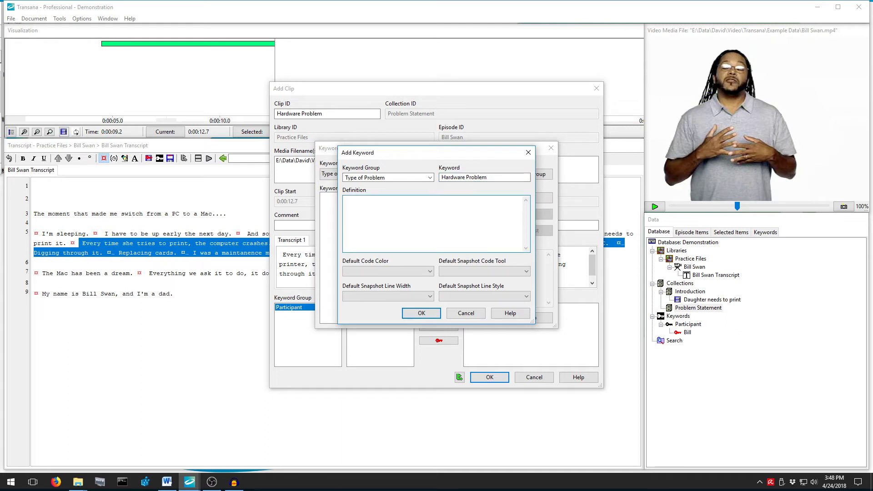
type("Problem caused b")
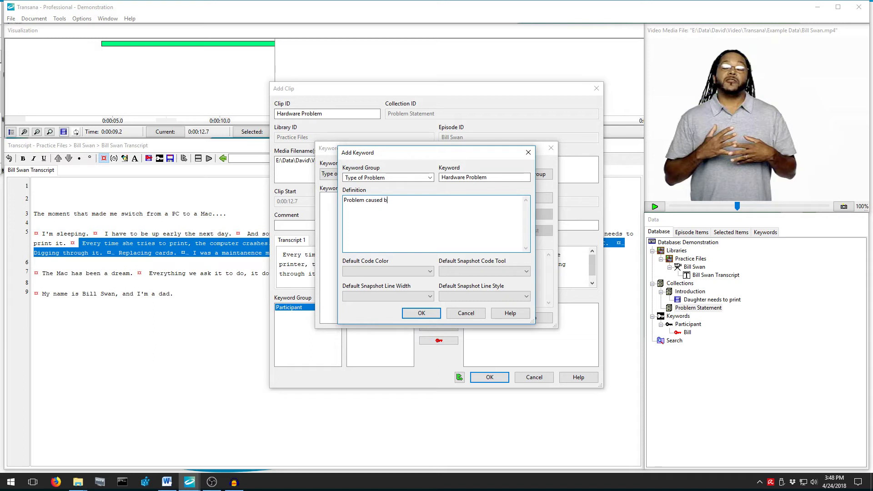
type("y failure of equipment rather than failure of")
type("software")
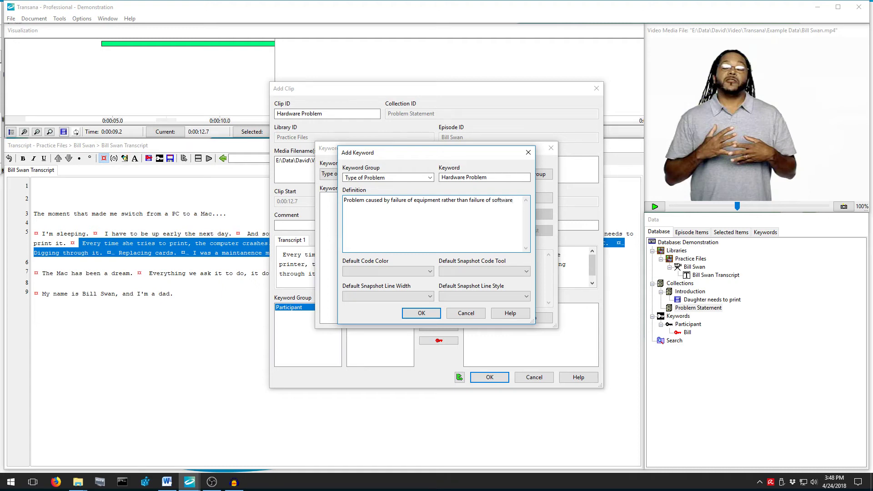
left_click(400, 272)
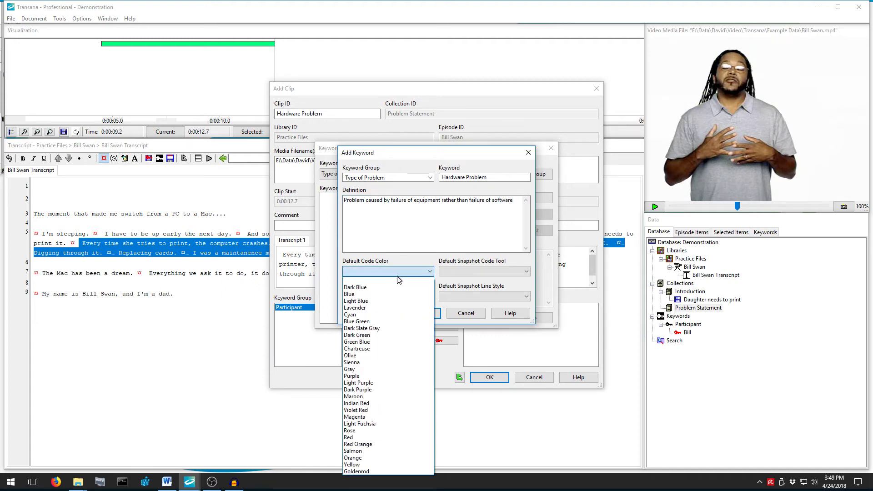
left_click(362, 444)
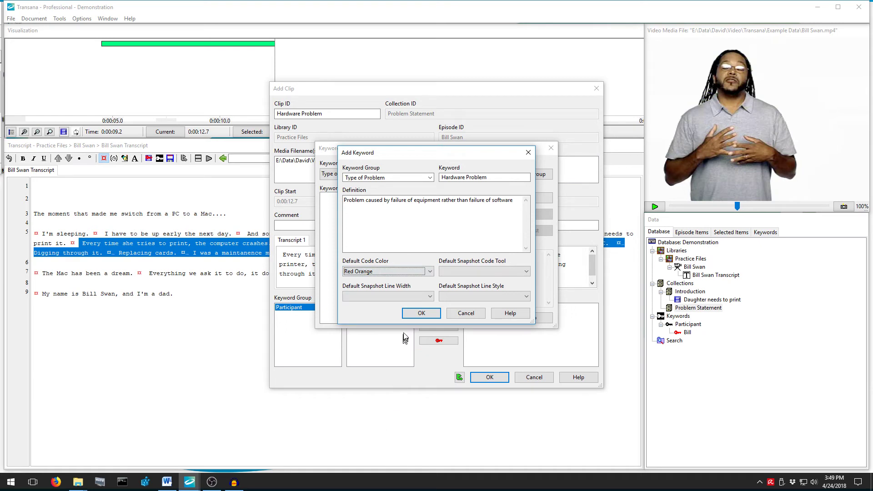
left_click(412, 317)
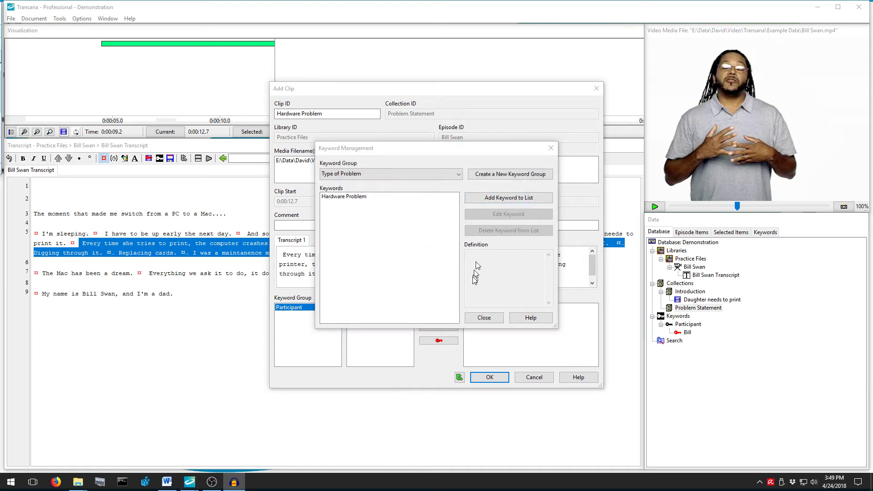
Code the clip with Type of Problem : Hardware Problem and save it.
left_click(483, 318)
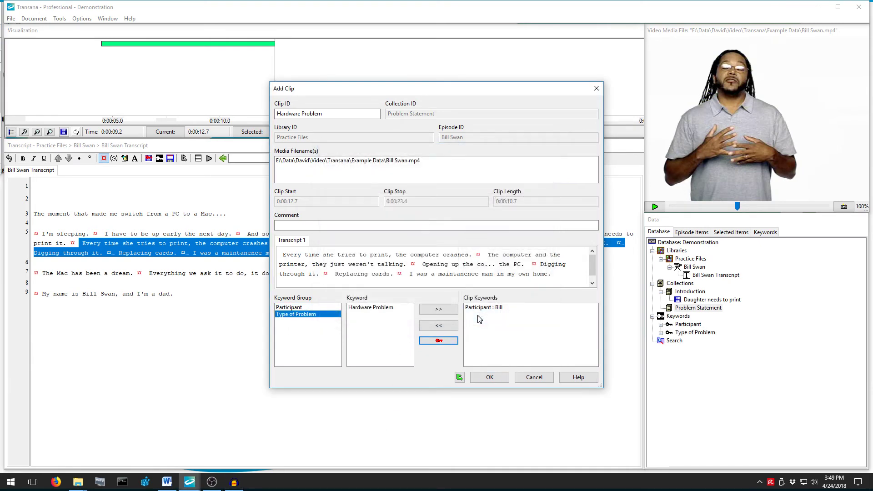
left_click(321, 314)
left_click(359, 308)
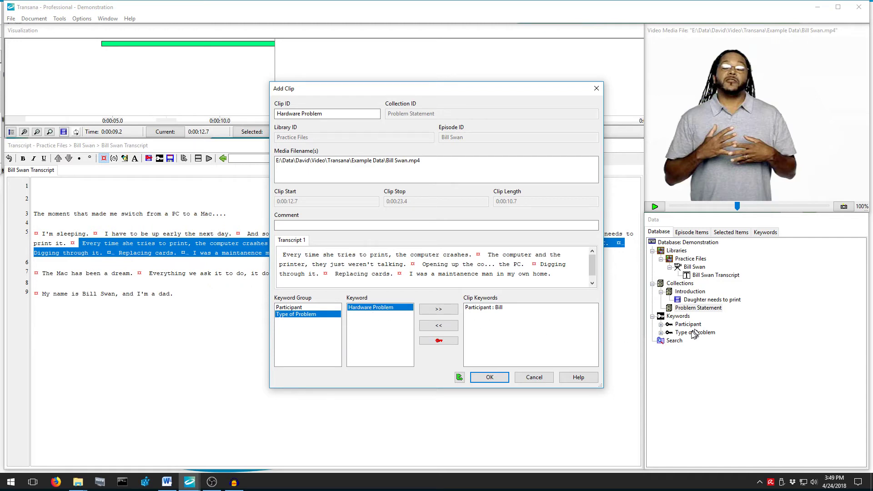
left_click(438, 312)
left_click(490, 318)
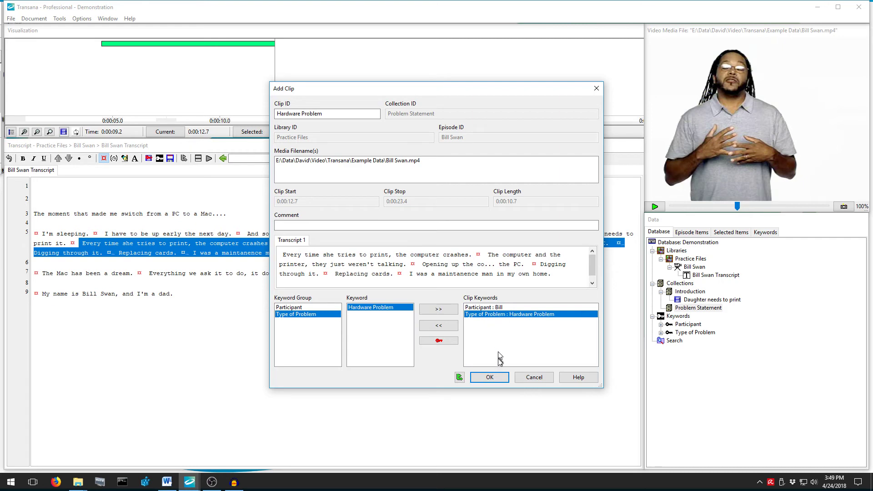
left_click(490, 378)
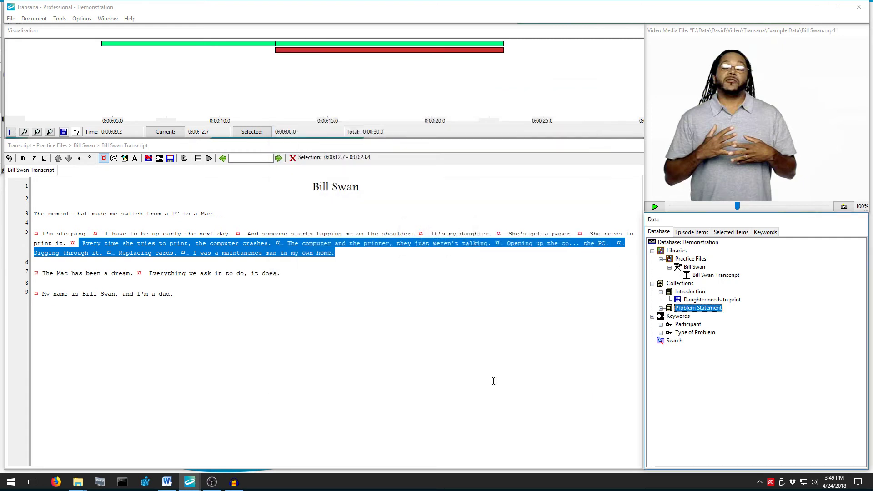
left_click(661, 309)
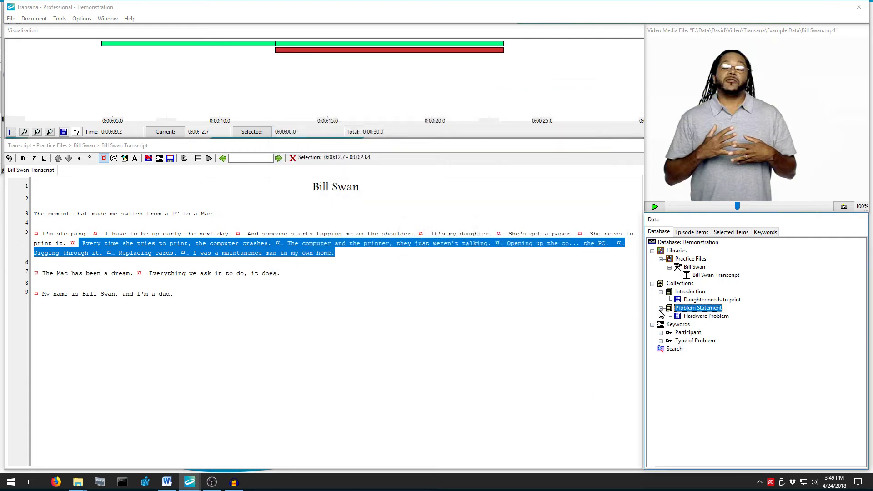
right_click(695, 316)
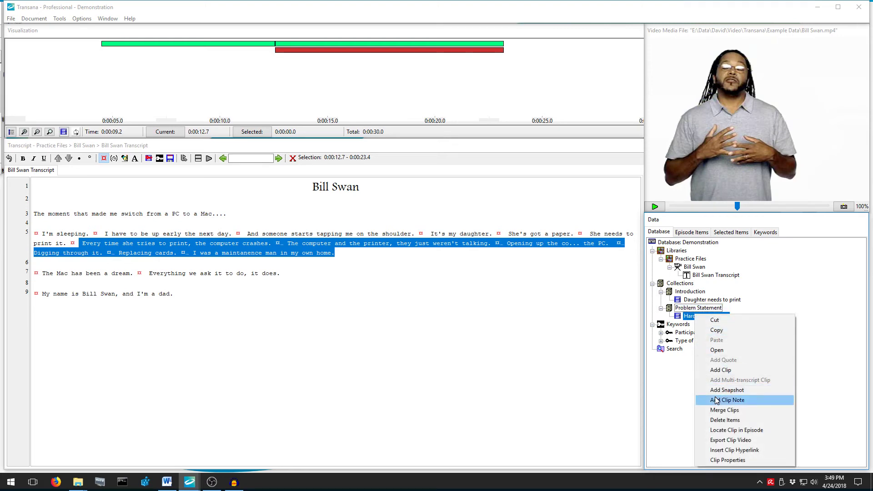
left_click(581, 373)
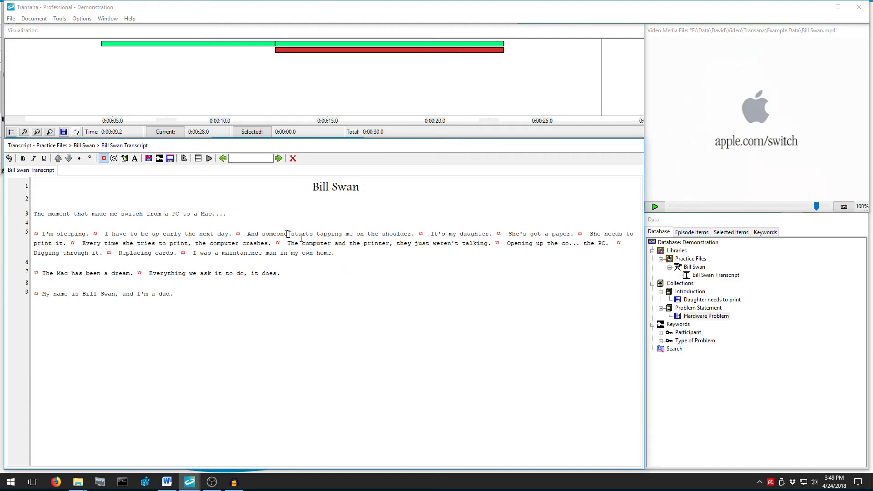
left_click(253, 252)
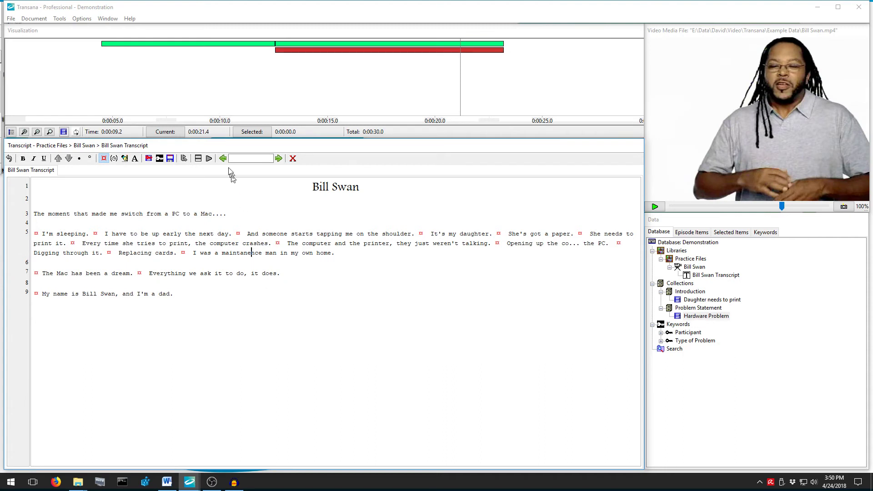
left_click(692, 292)
left_click(694, 310)
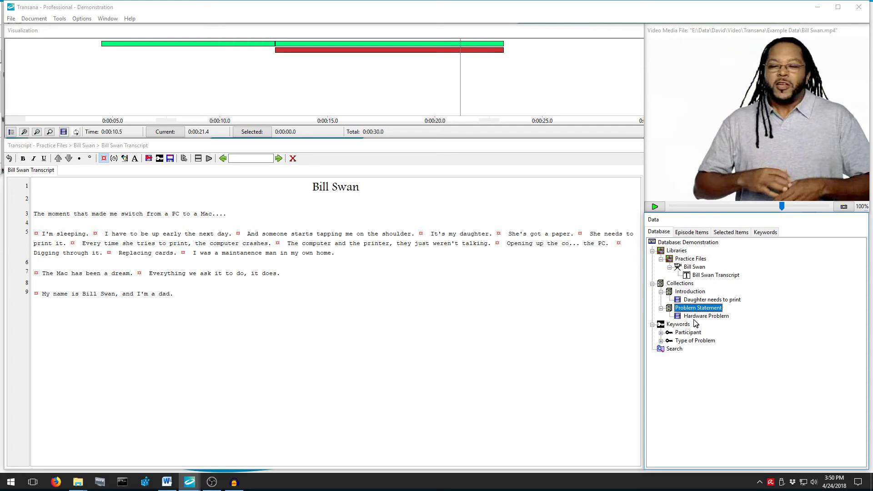
left_click(302, 34)
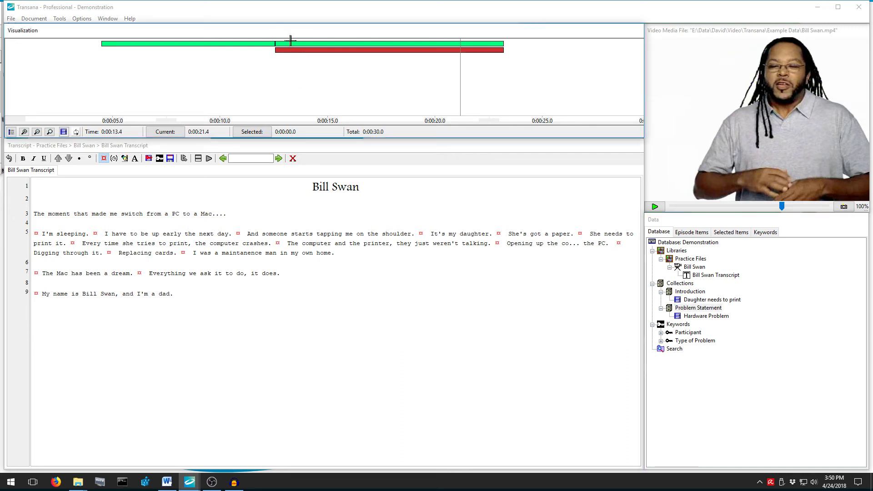
Create a new keyword group named Analytic Issues under Keywords.
mouse_move(292, 46)
left_click(680, 326)
right_click(680, 326)
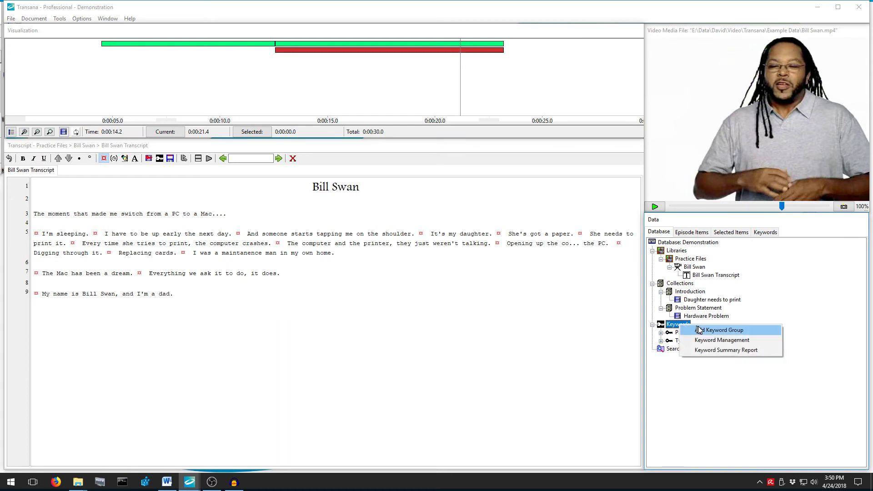
left_click(699, 330)
type("An")
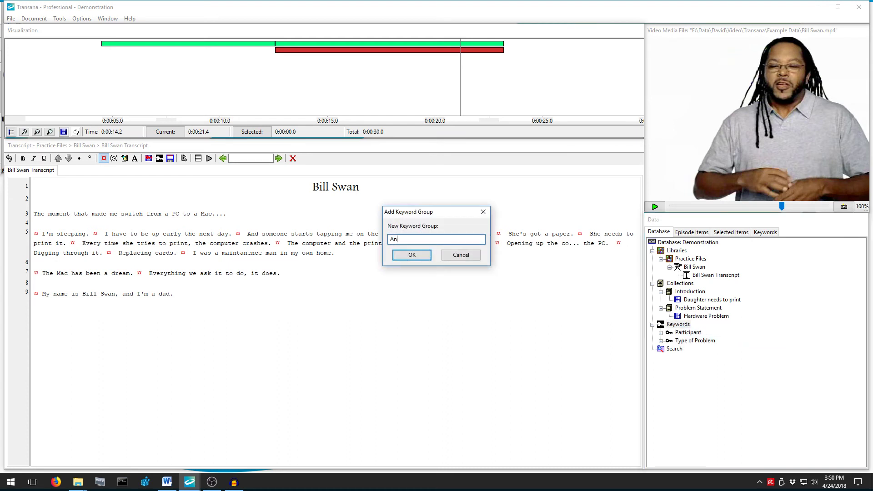
type("alytic luu")
type("ues")
key("Return")
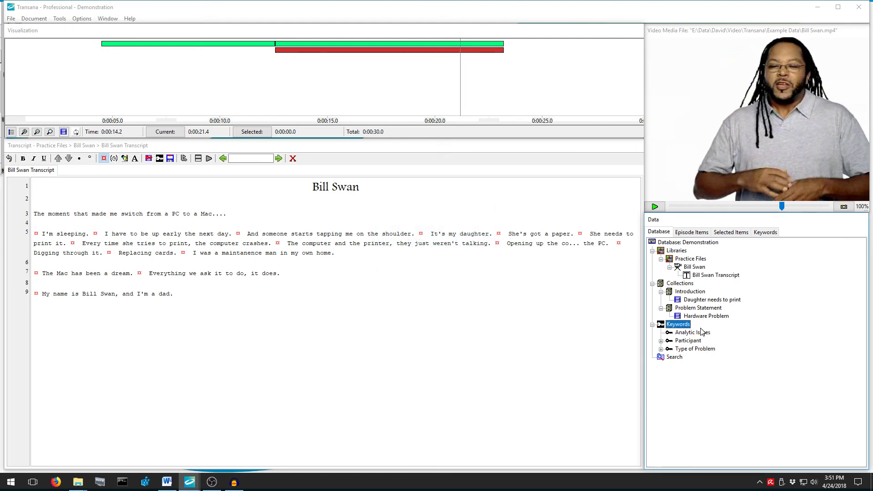
Add a Purple Logical Error keyword defined as statements that don't follow logically.
right_click(702, 332)
left_click(728, 347)
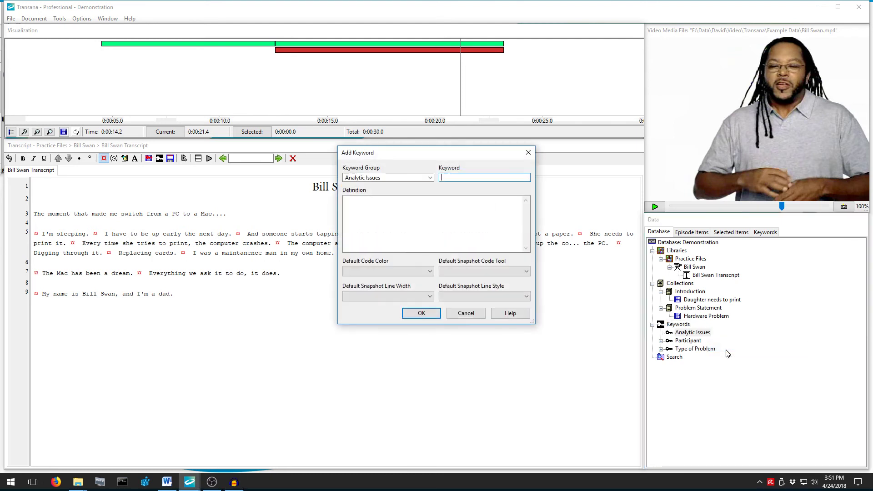
type("Logical Error")
key("Tab")
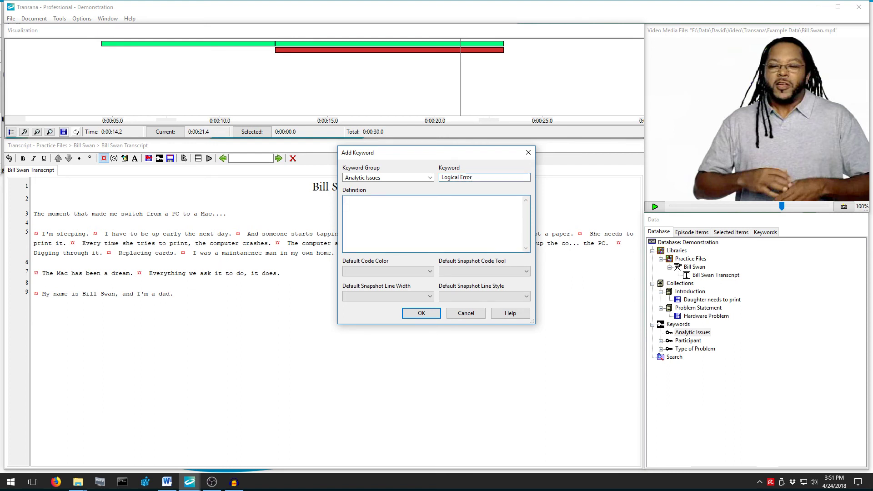
type("This is a situation where")
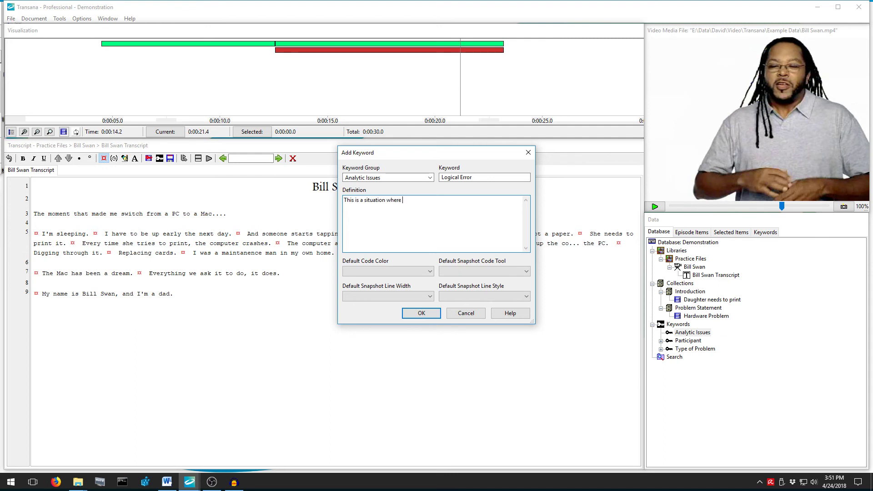
type(" what is said does not necessari")
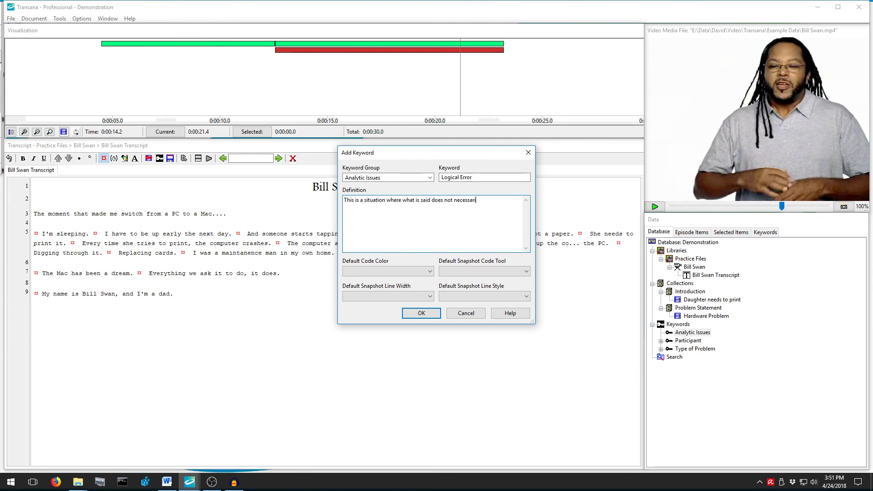
type("ly follow logically")
left_click(414, 271)
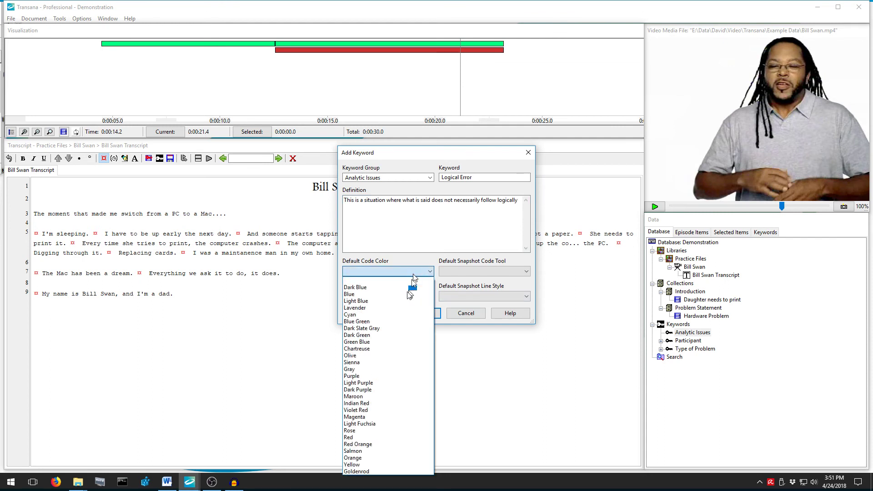
left_click(377, 376)
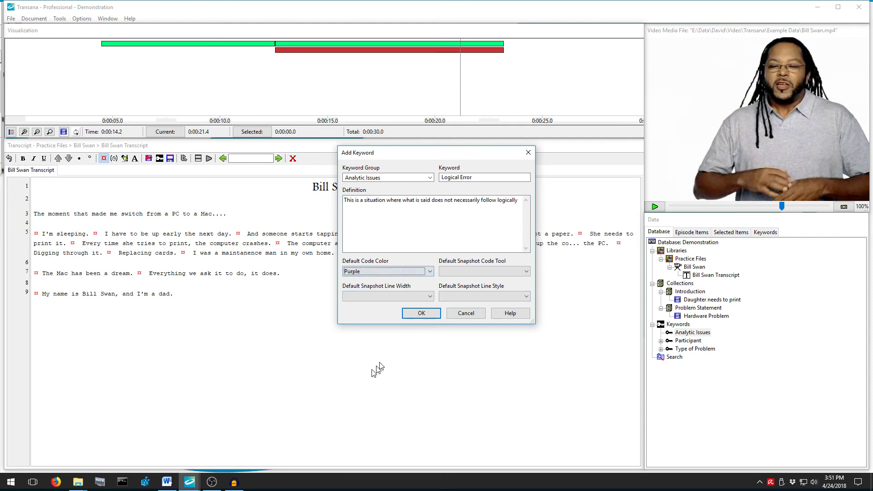
left_click(407, 317)
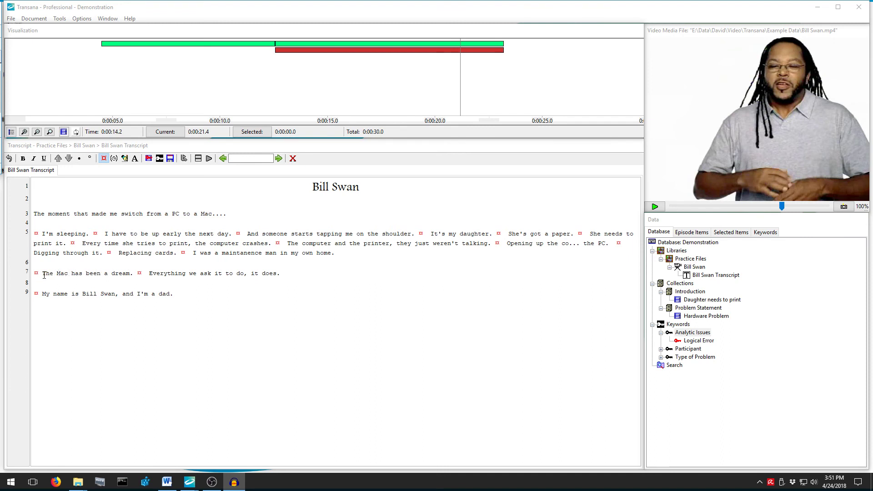
Make a Logical Error quick clip of line 7's two sentences, stored in Quick Quotes and Clips.
left_click_drag(45, 275, 280, 281)
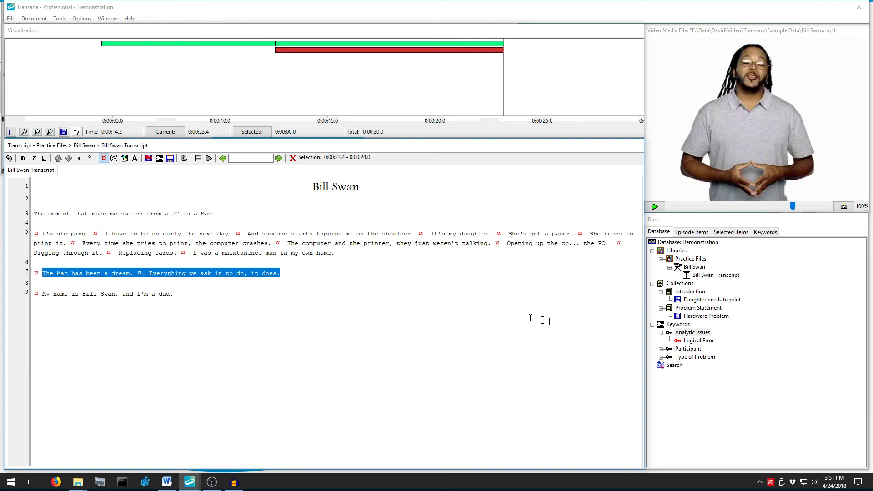
right_click(694, 341)
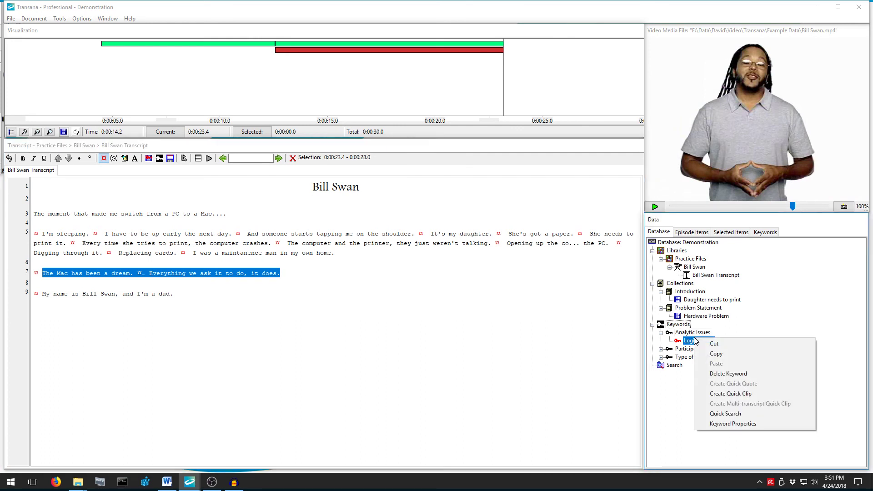
left_click(737, 394)
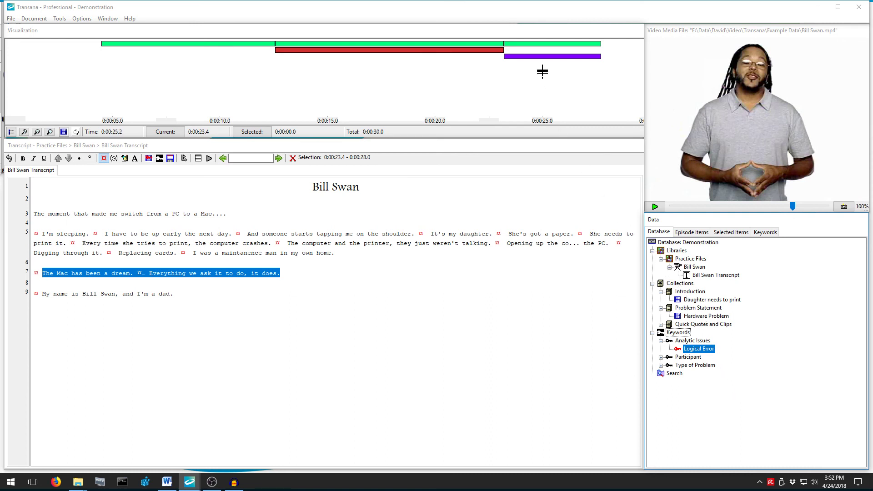
mouse_move(549, 49)
left_click(693, 324)
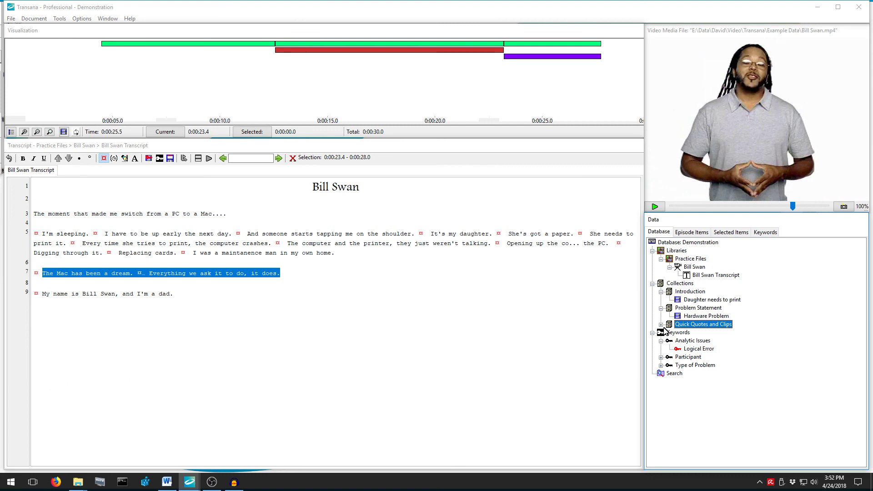
left_click(662, 325)
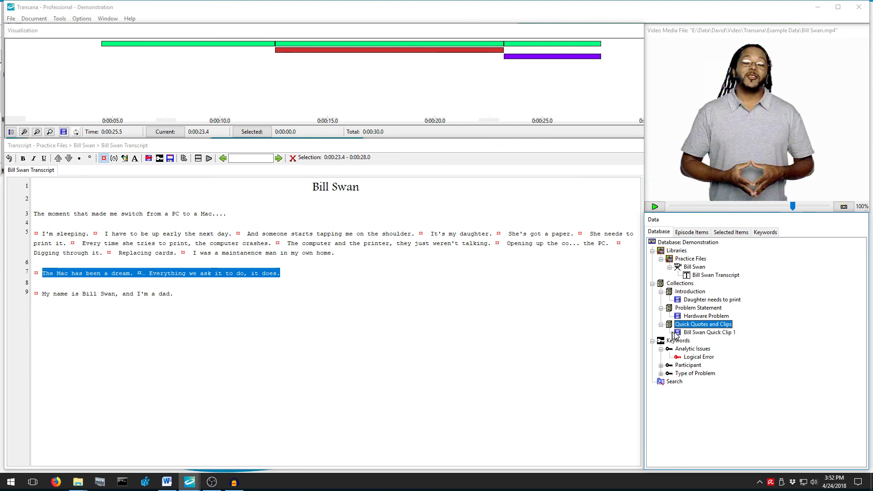
left_click(687, 333)
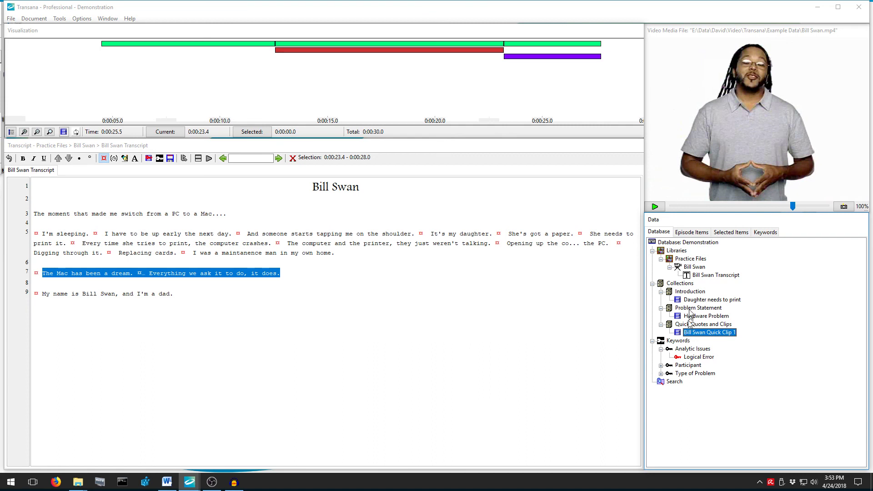
right_click(705, 261)
right_click(698, 270)
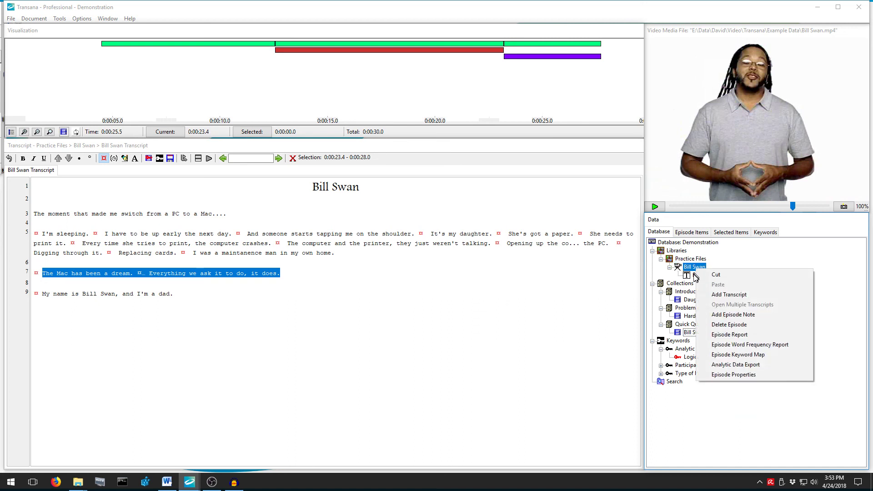
right_click(696, 276)
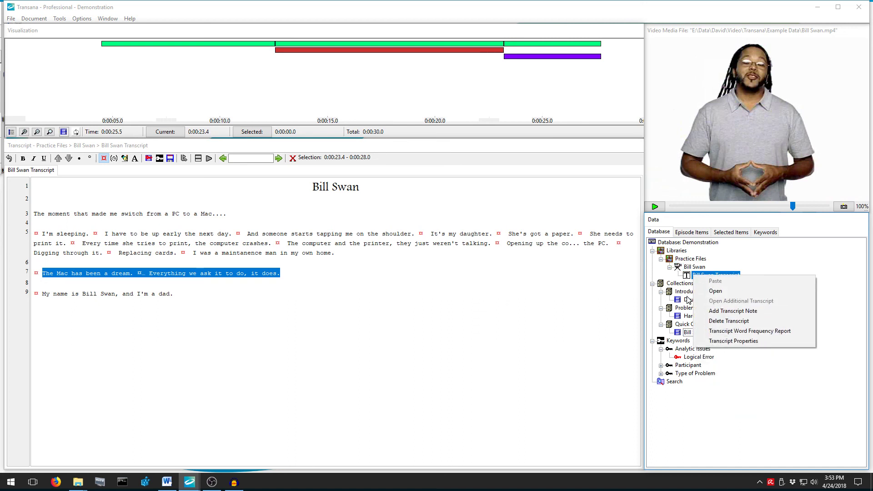
right_click(688, 295)
right_click(678, 299)
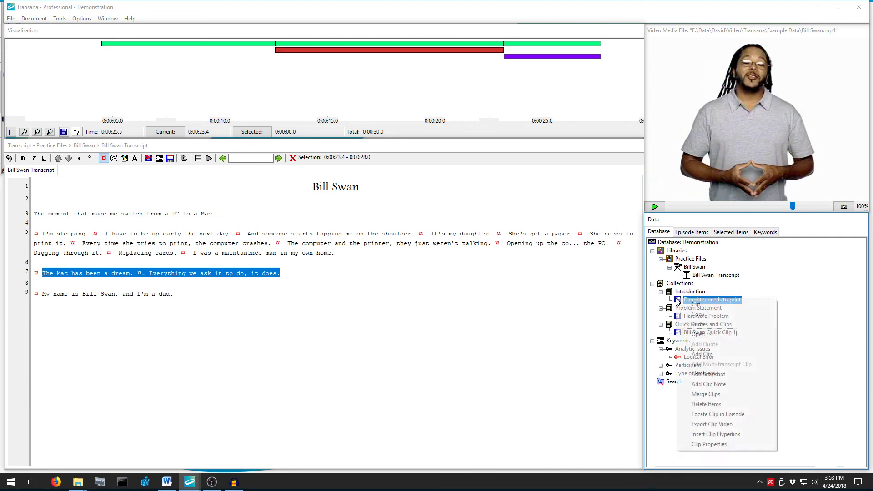
right_click(671, 383)
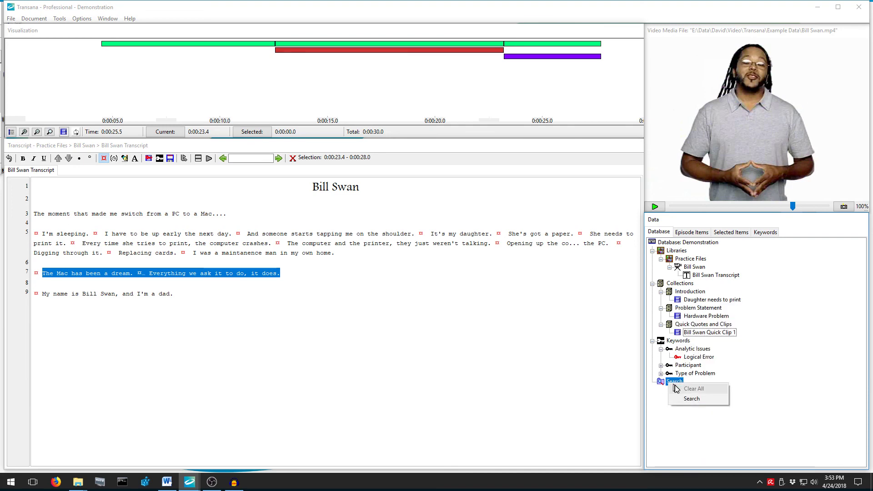
left_click(687, 400)
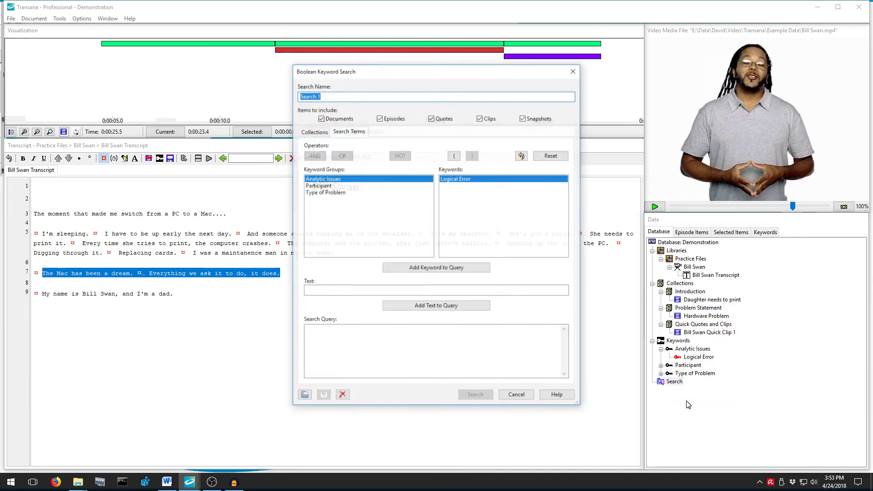
left_click(522, 395)
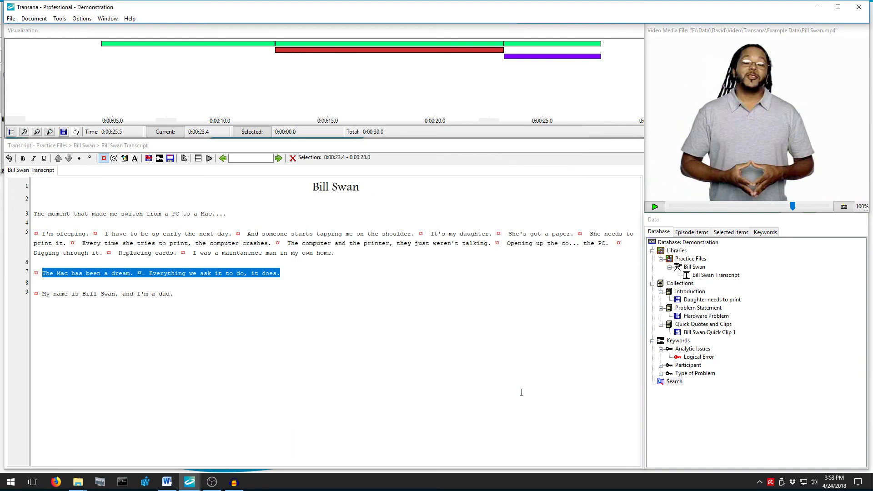